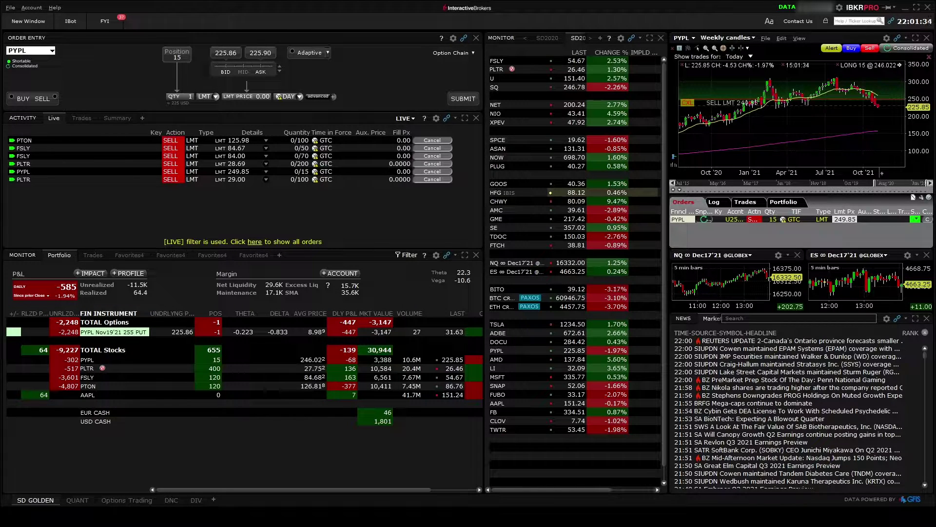
Start a new layout, to be named YOUTUBE, beside the existing layout tabs
left_click(213, 499)
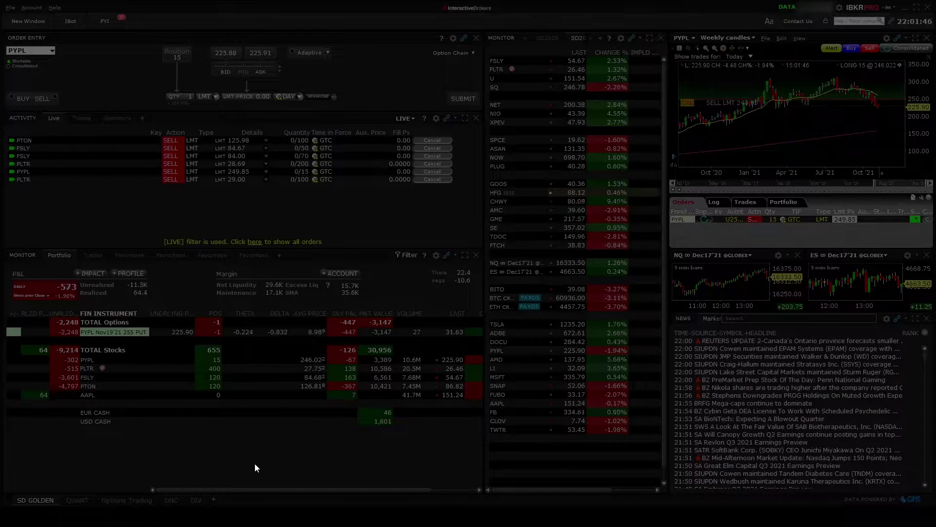
Confirm the YOUTUBE layout, dismiss the layout hint and start adding a Watchlist window
key("Return")
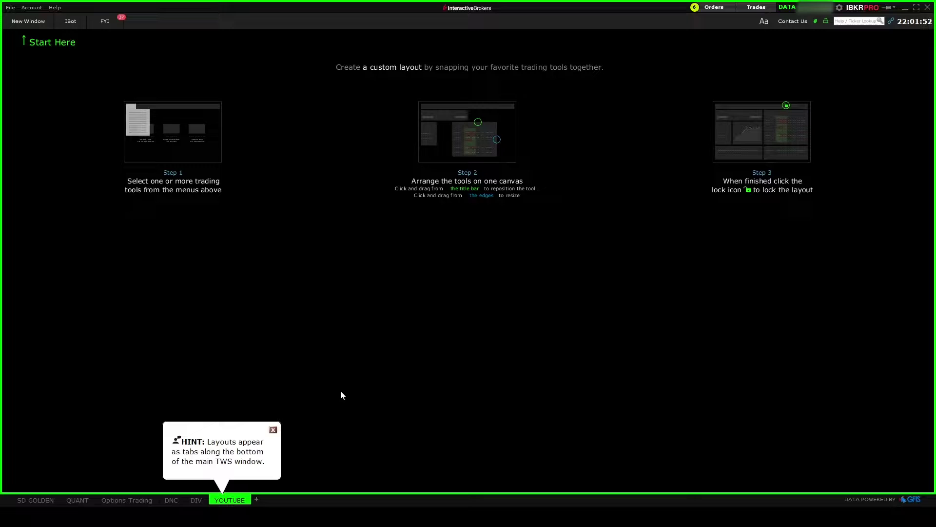
left_click(272, 430)
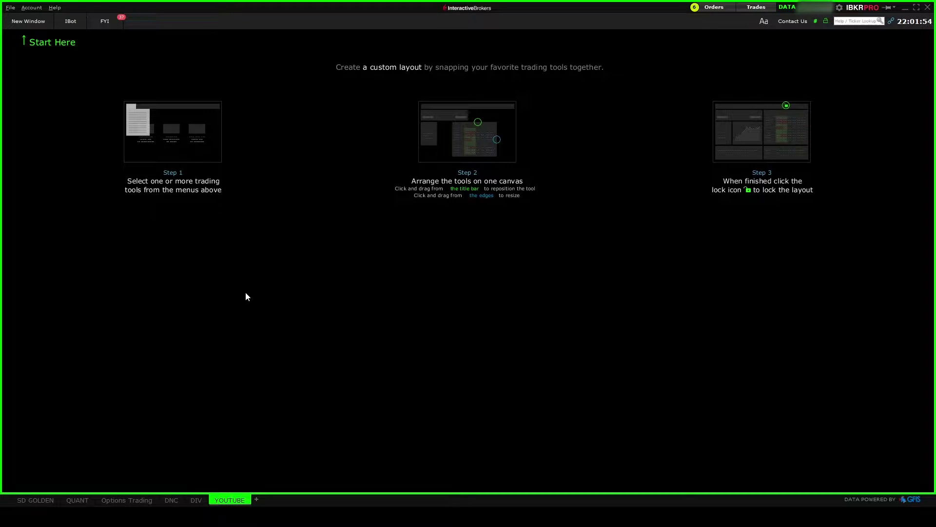
left_click(32, 22)
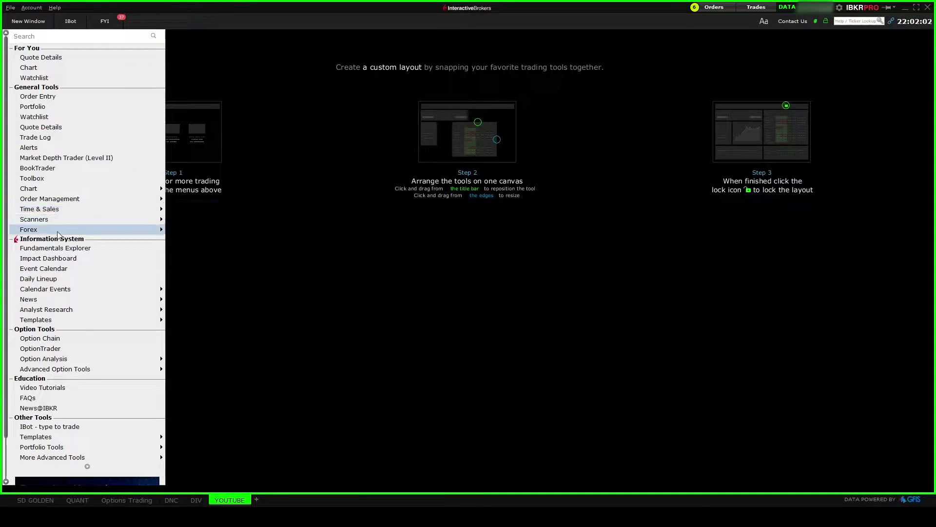
mouse_move(58, 230)
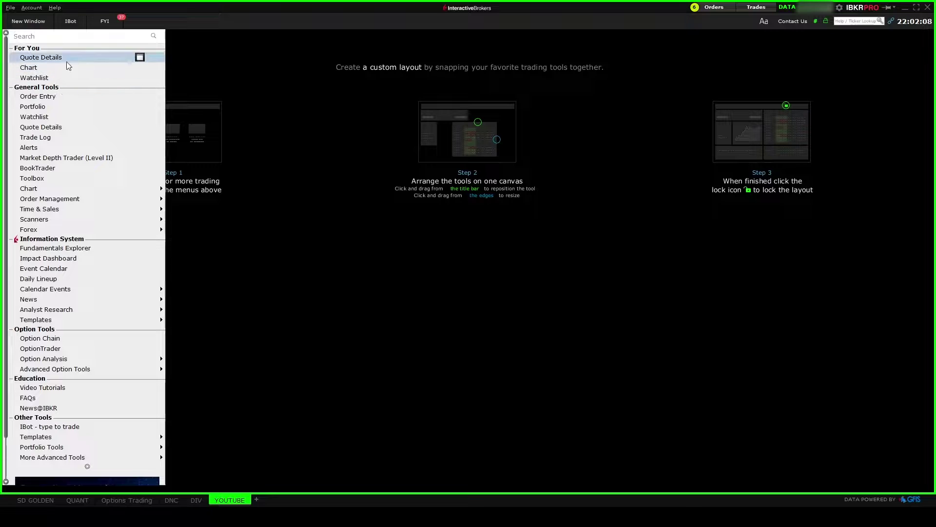
Add an empty watchlist and stretch it into a tall narrow column
left_click(64, 82)
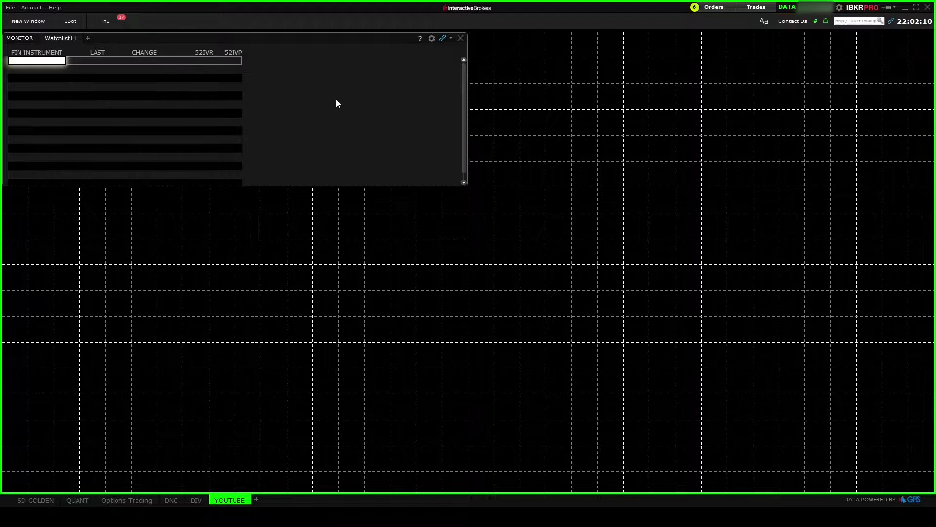
left_click_drag(6, 134, 288, 125)
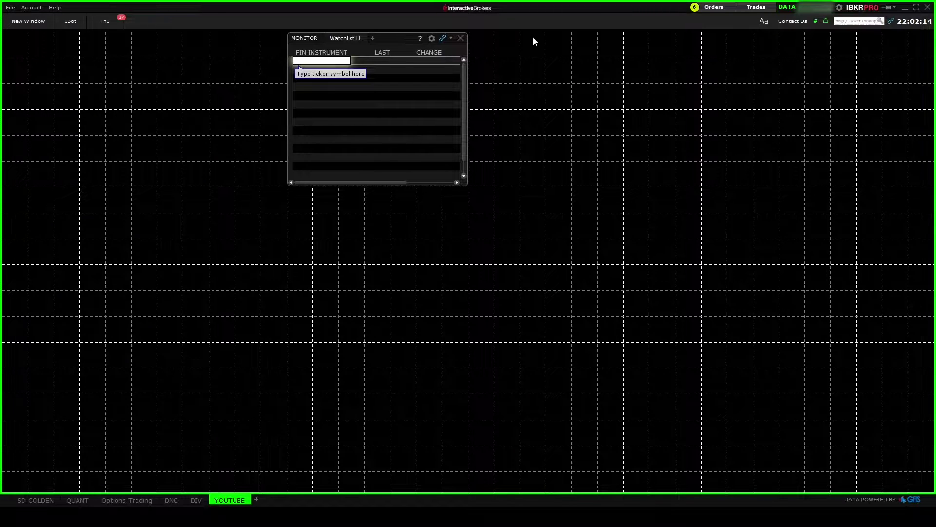
left_click_drag(505, 184, 526, 487)
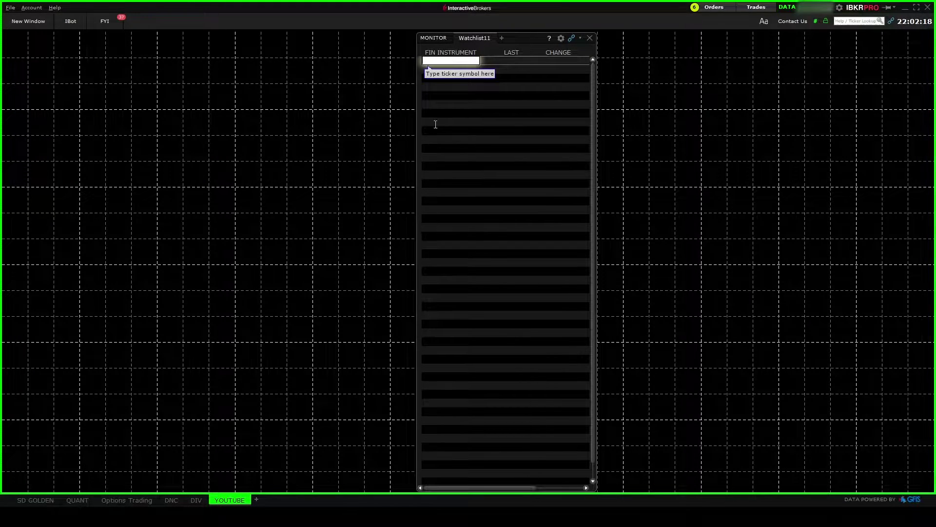
Add a PYPL weekly-candles chart with its orders panel and enlarge it
left_click(54, 21)
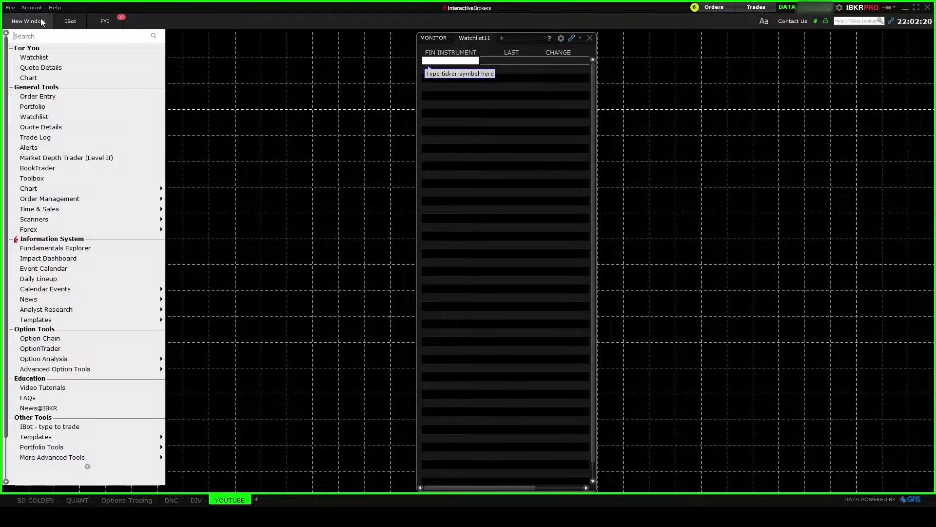
left_click(49, 77)
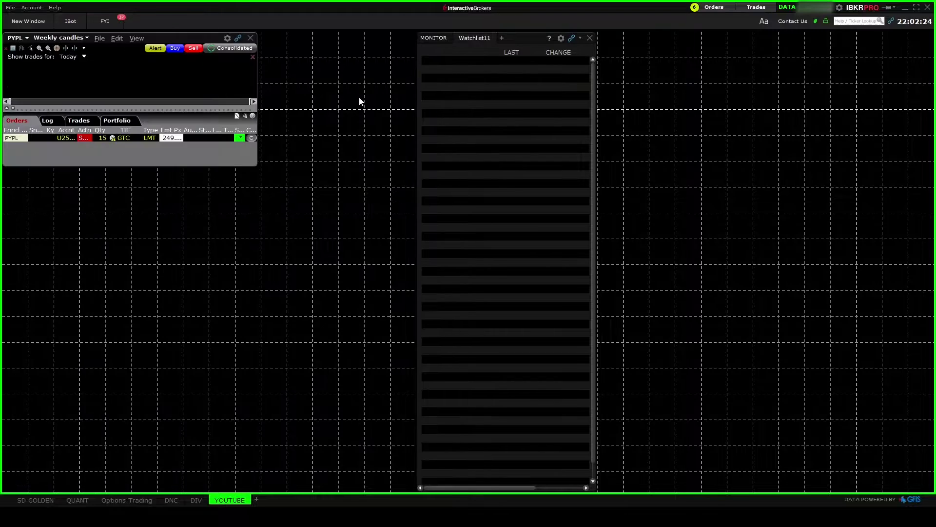
left_click_drag(251, 165, 334, 229)
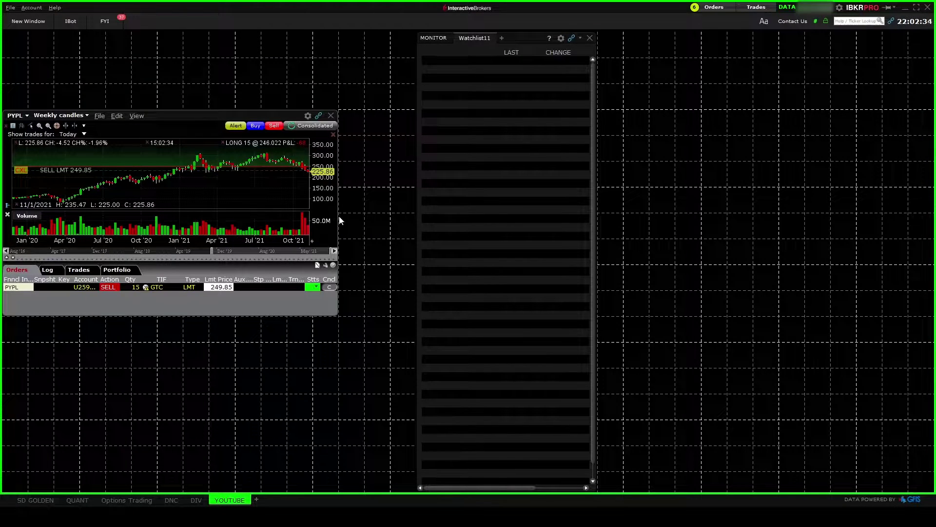
left_click_drag(340, 220, 390, 215)
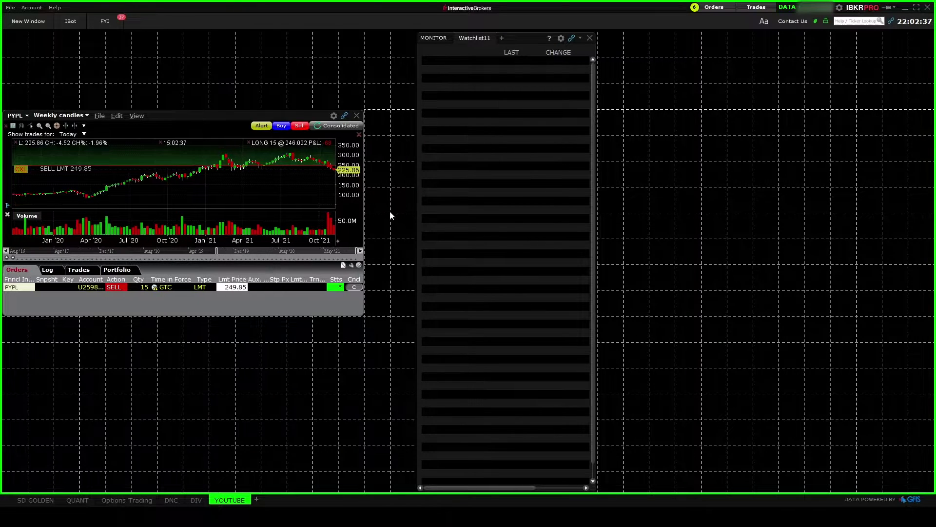
Add a PYPL order entry panel above the chart and widen it
left_click(47, 19)
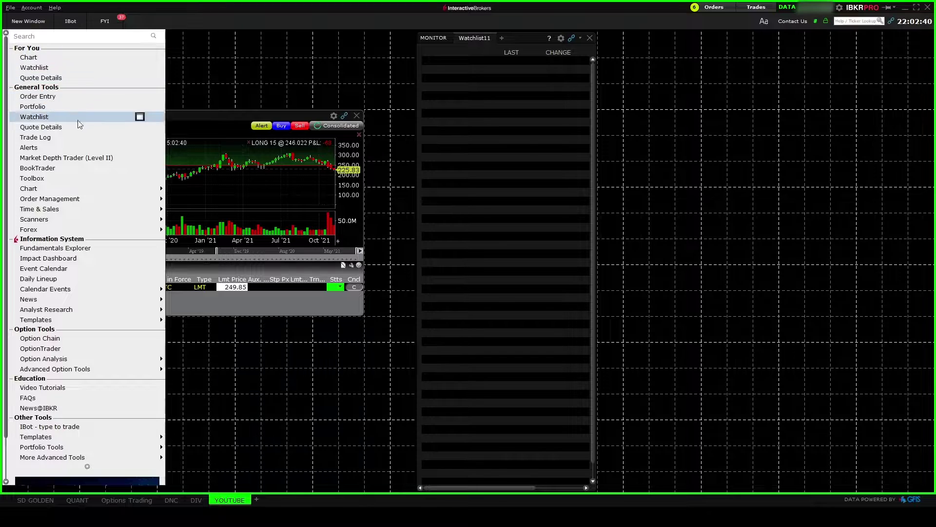
left_click(75, 98)
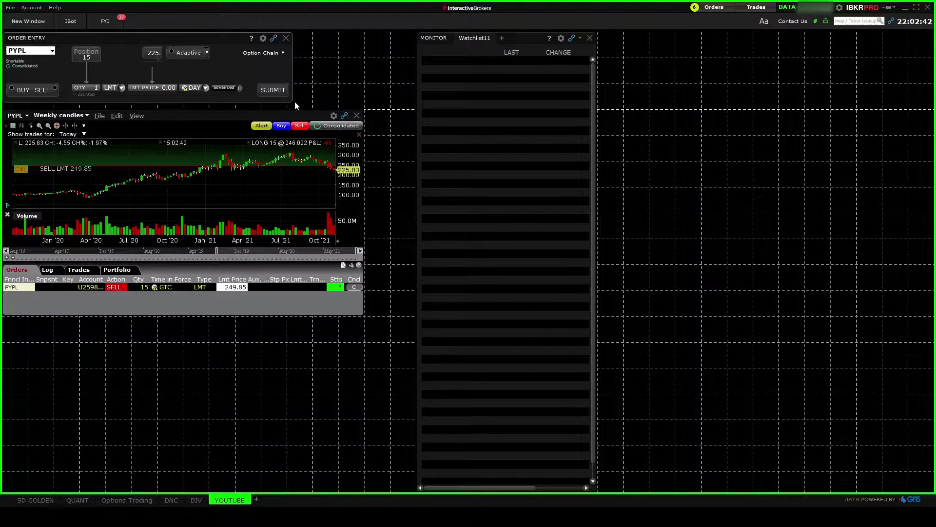
left_click_drag(294, 101, 388, 110)
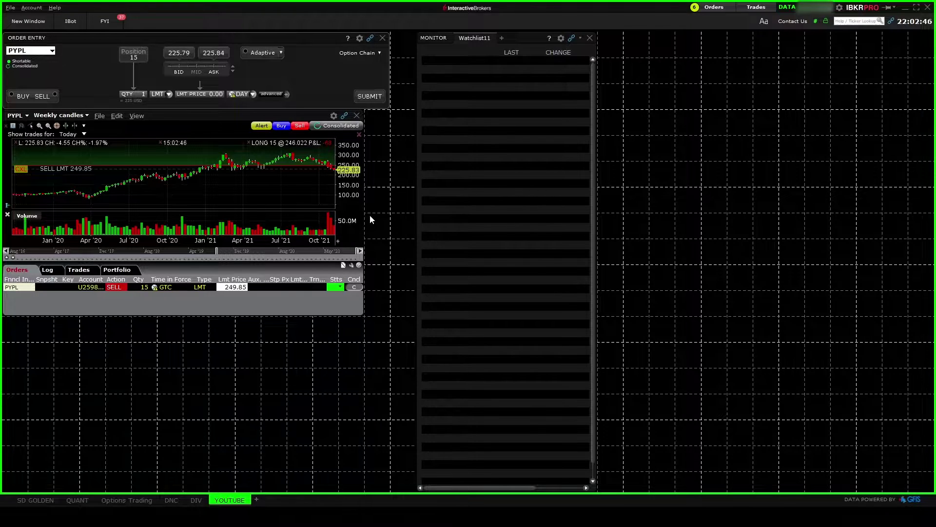
left_click(46, 22)
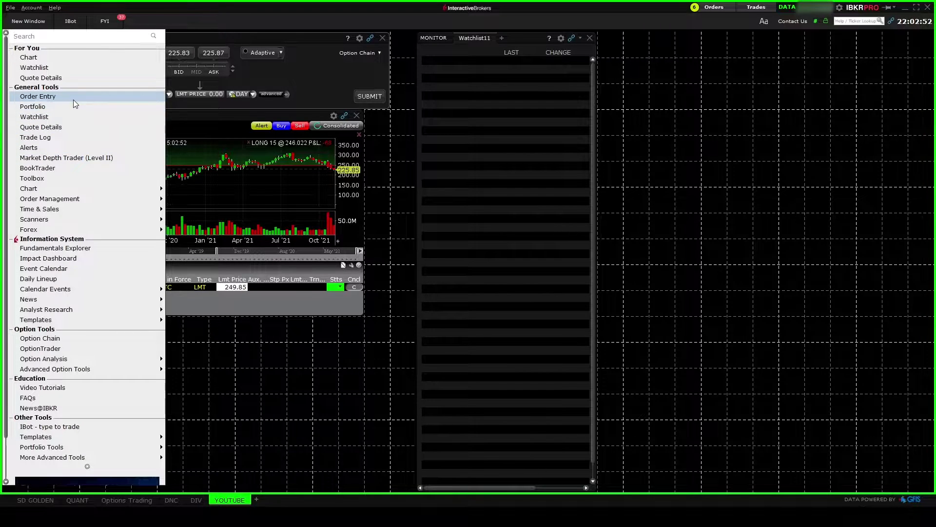
Add an Orders activity window, docked below the chart and widened
mouse_move(70, 200)
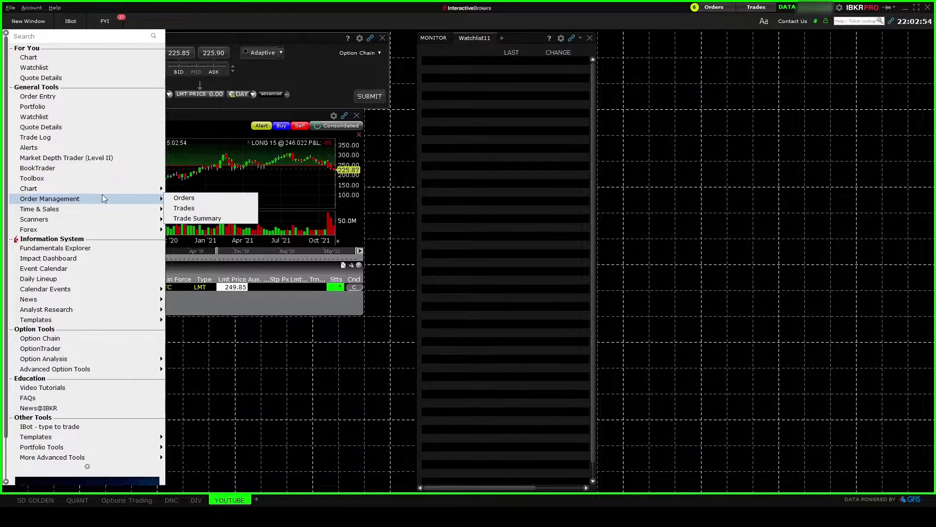
left_click(230, 197)
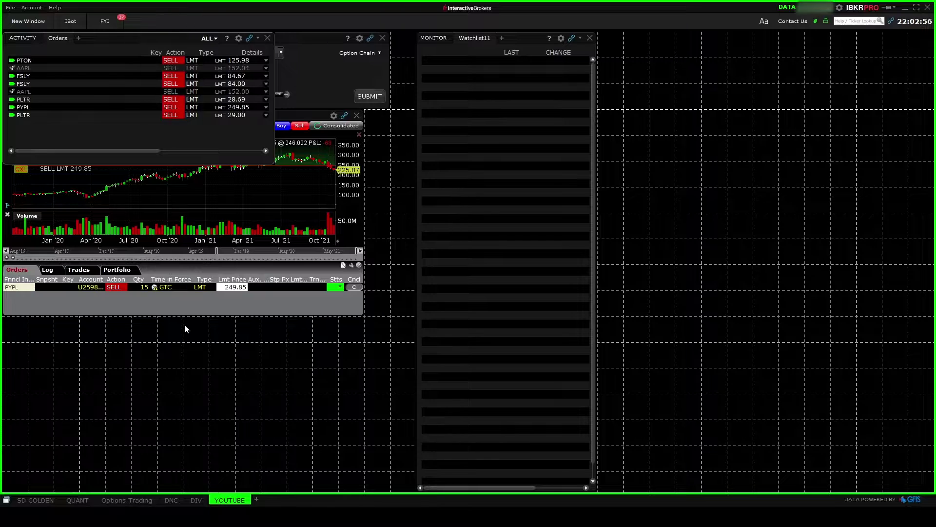
left_click(139, 322)
left_click_drag(278, 449, 408, 435)
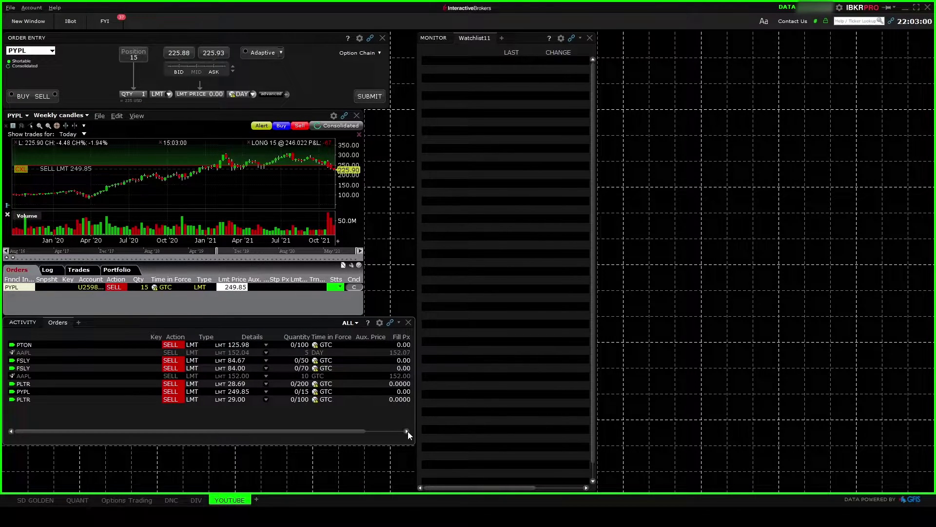
Add Trades and Summary tabs to the Activity panel, then return to Orders
left_click(79, 323)
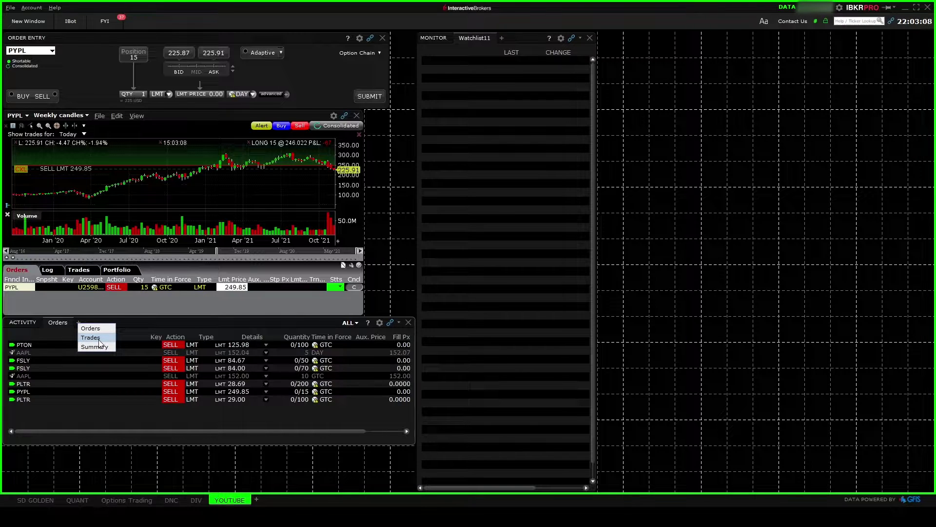
left_click(91, 337)
left_click(111, 325)
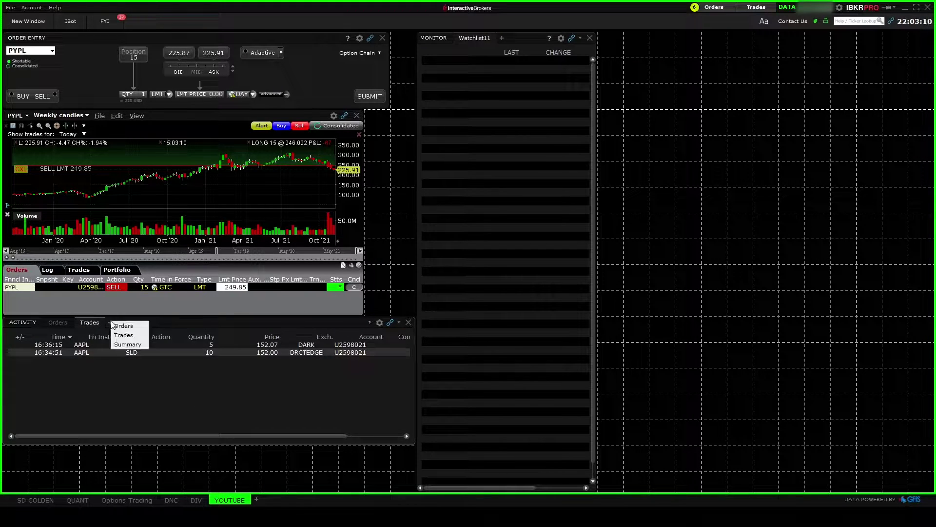
left_click(127, 346)
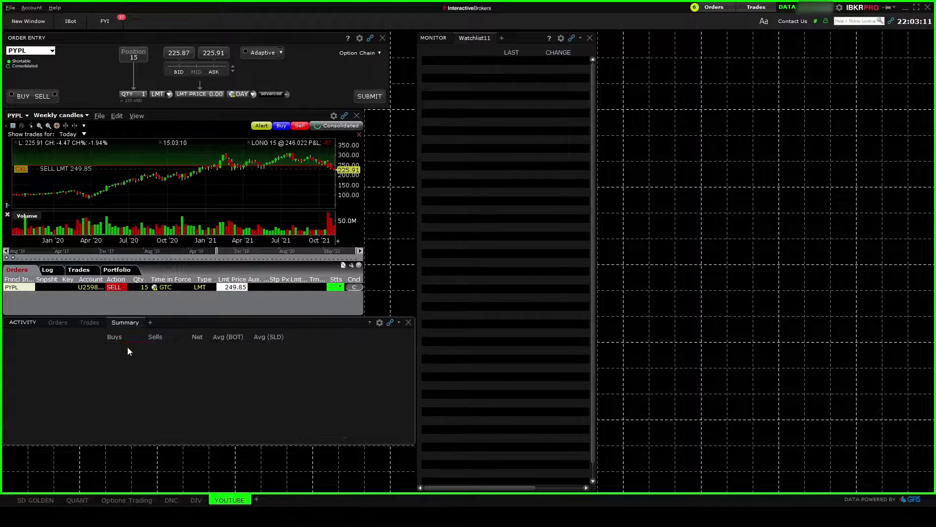
left_click(73, 322)
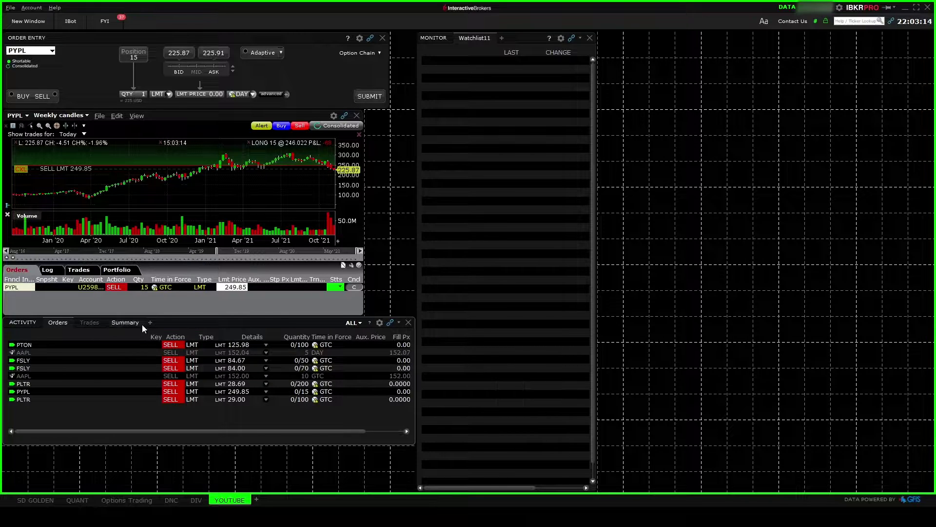
Add a News > Hot News (NEW!) window and stretch it into the lower-right corner
left_click(28, 21)
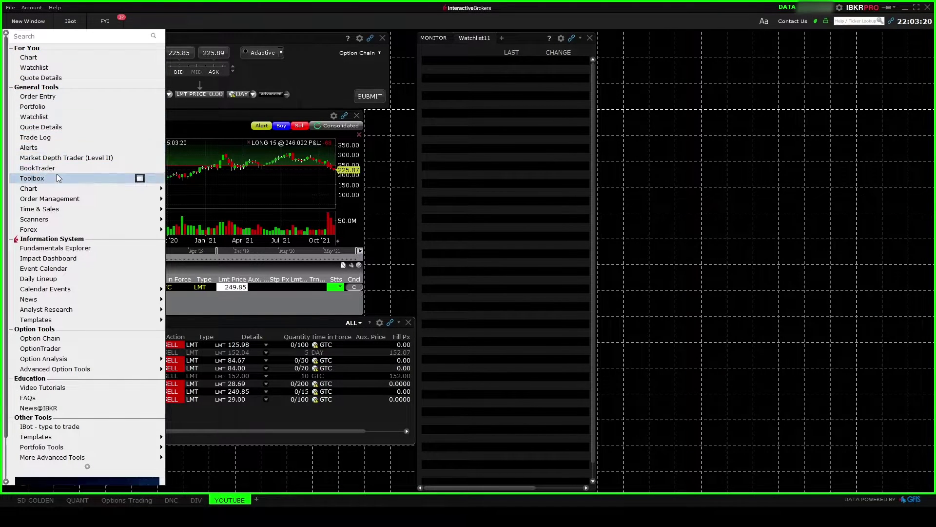
mouse_move(73, 214)
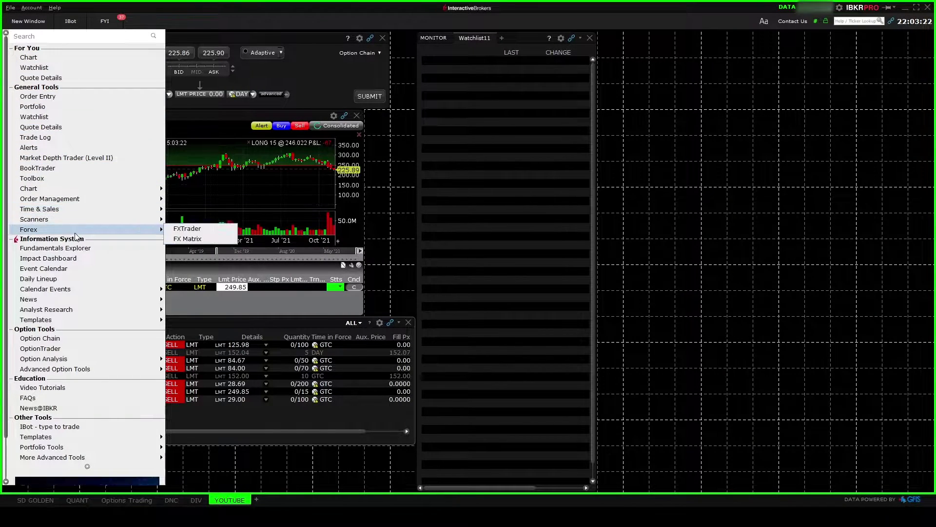
mouse_move(149, 299)
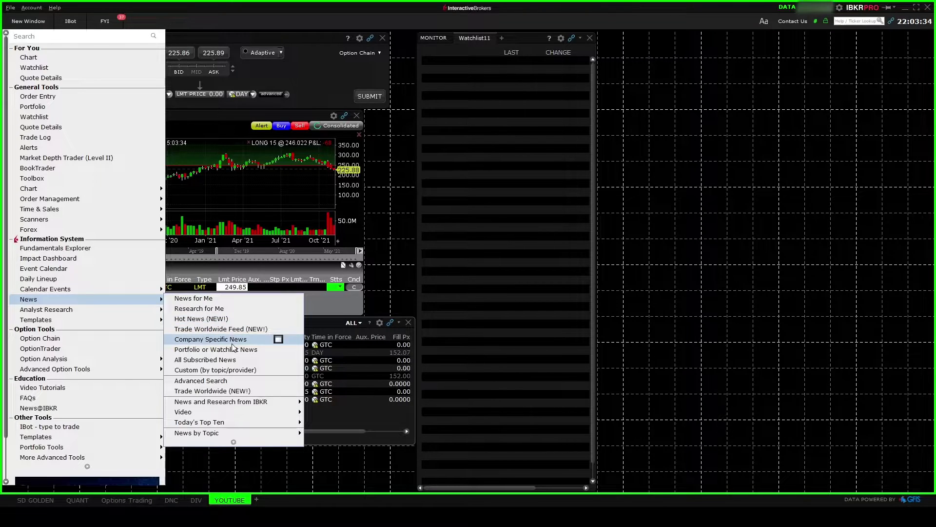
left_click(236, 319)
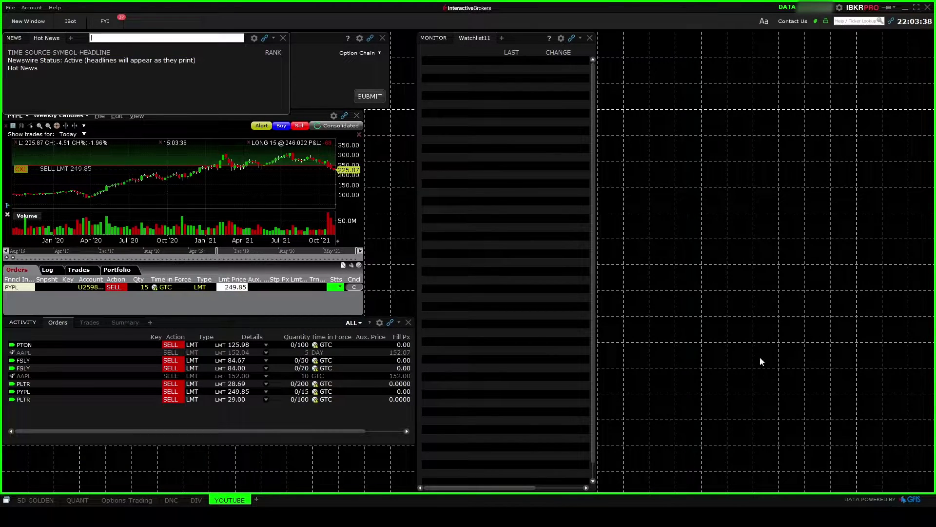
left_click_drag(659, 360, 660, 361)
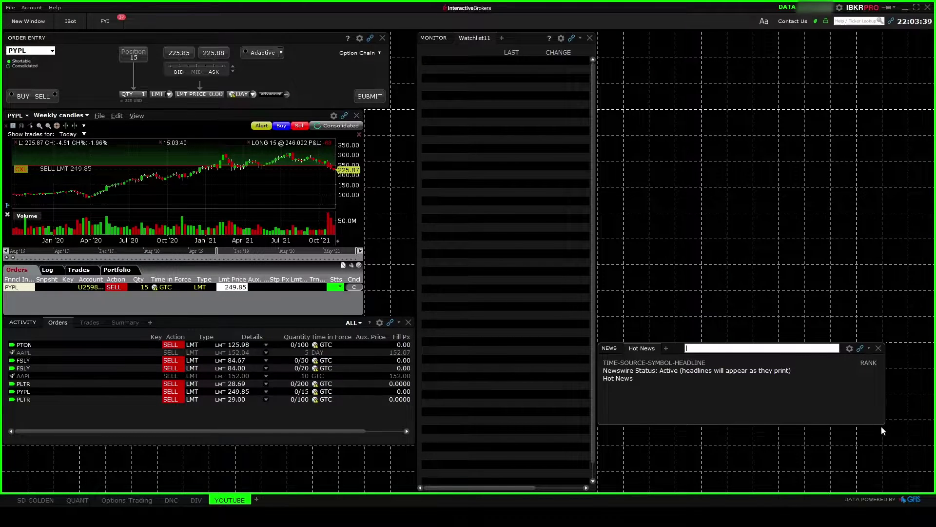
left_click_drag(882, 422, 933, 486)
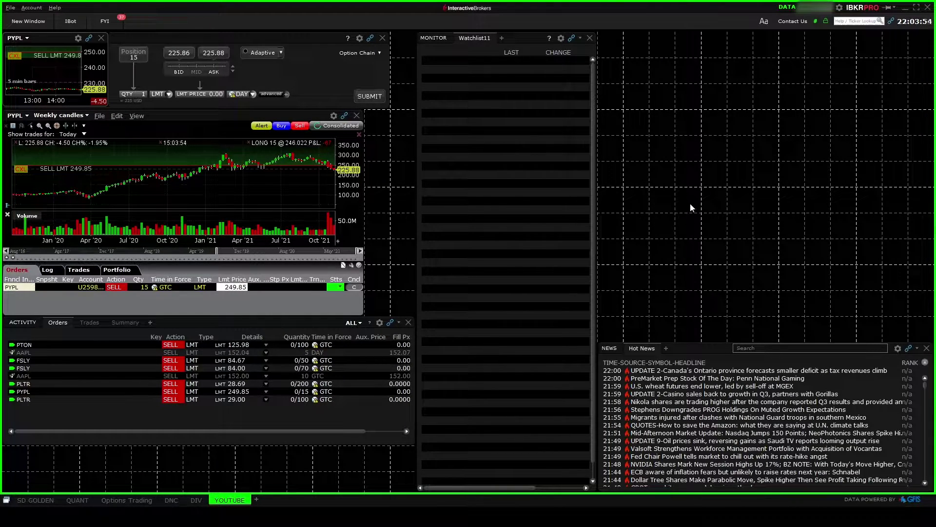
Place and widen the PYPL mini chart on the right, then add a PYPL thumbnail chart
left_click_drag(698, 194, 691, 194)
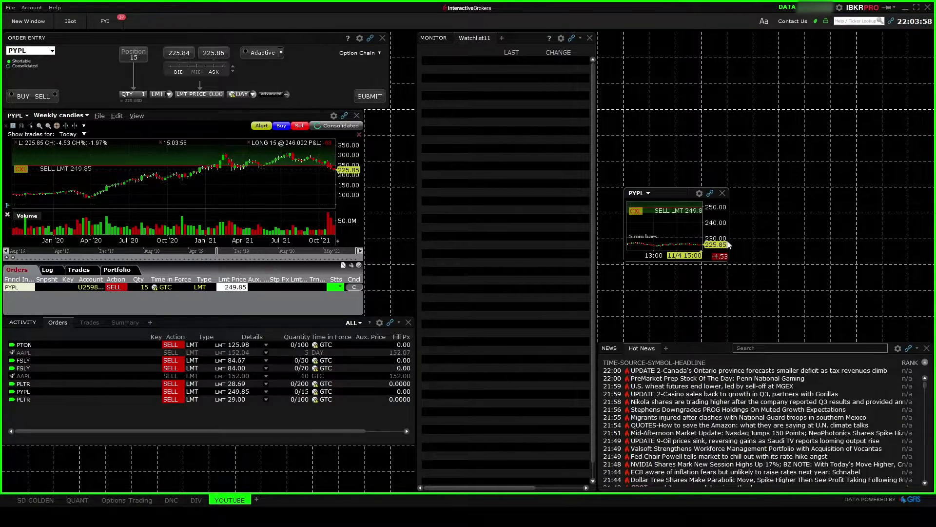
left_click_drag(729, 261, 752, 262)
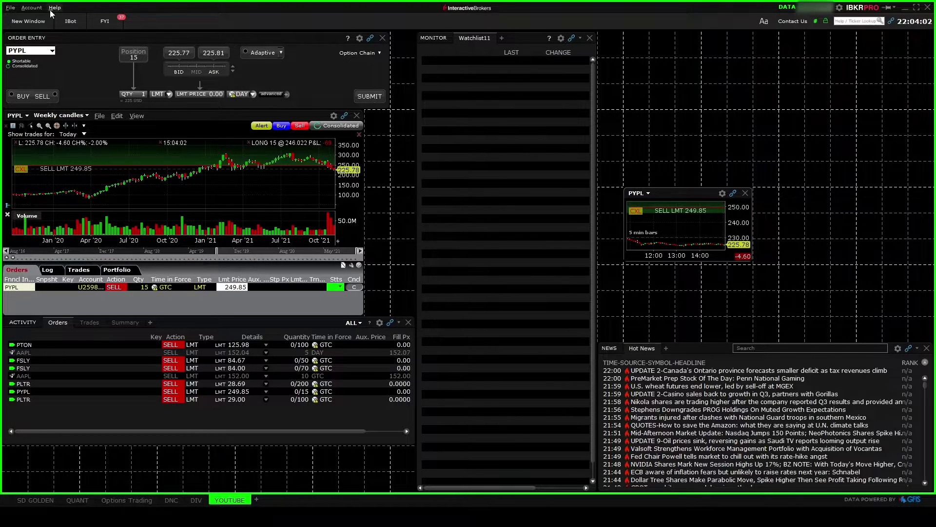
left_click(29, 21)
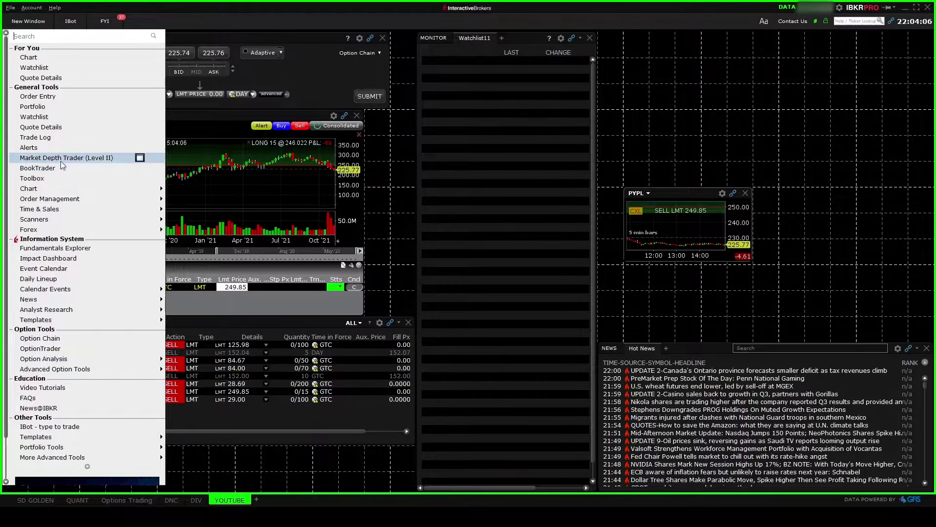
mouse_move(123, 190)
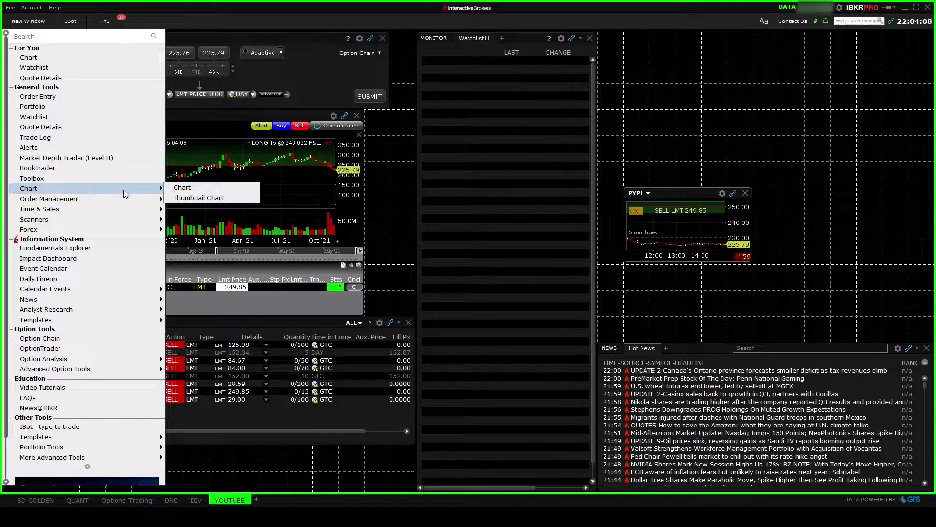
left_click(211, 194)
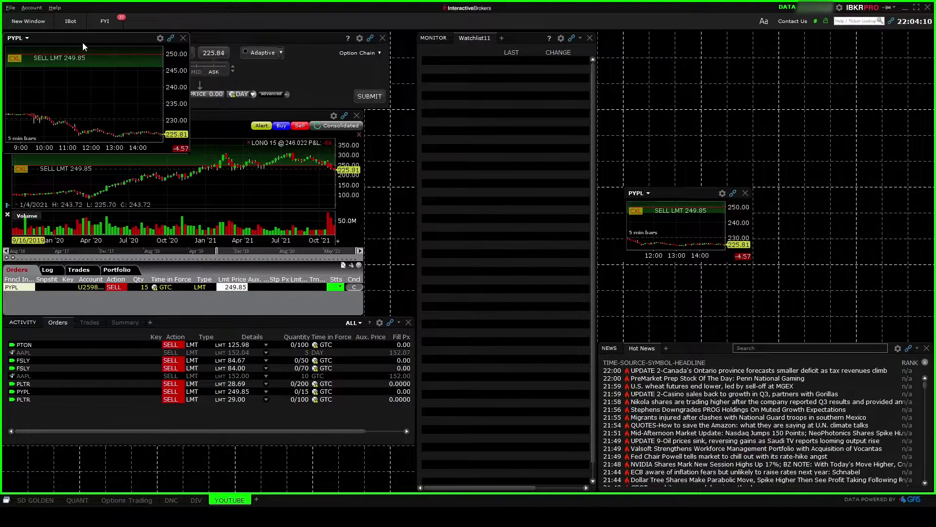
Resize the new thumbnail chart and set both PYPL mini charts side by side
left_click(864, 196)
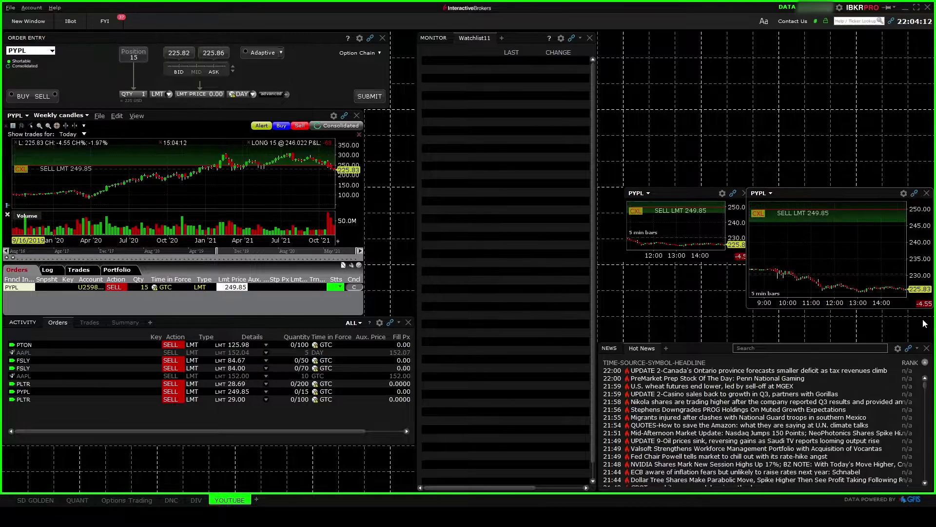
left_click_drag(915, 309, 900, 265)
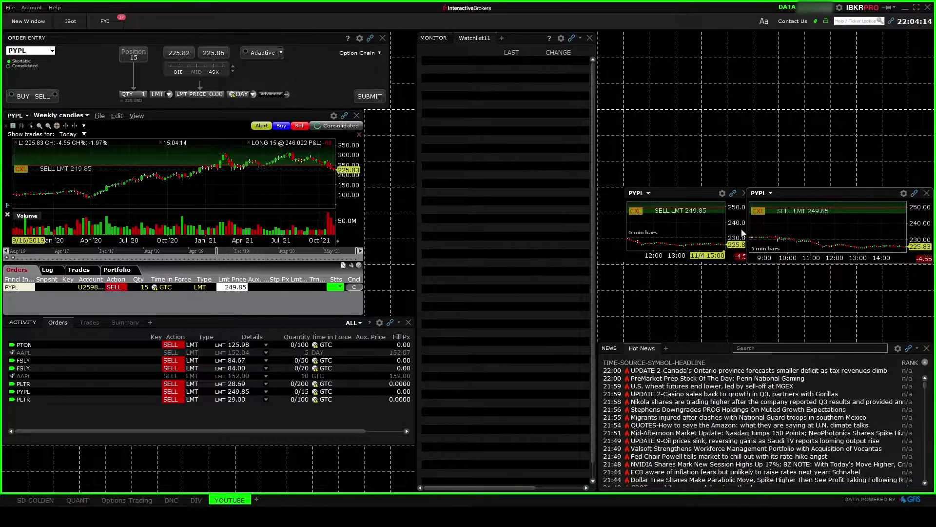
left_click_drag(748, 227, 801, 234)
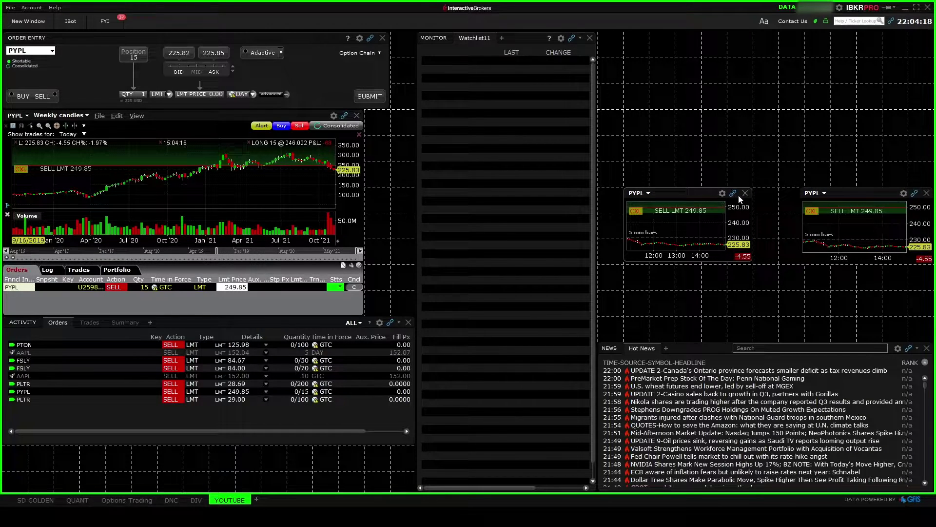
left_click_drag(739, 197, 739, 196)
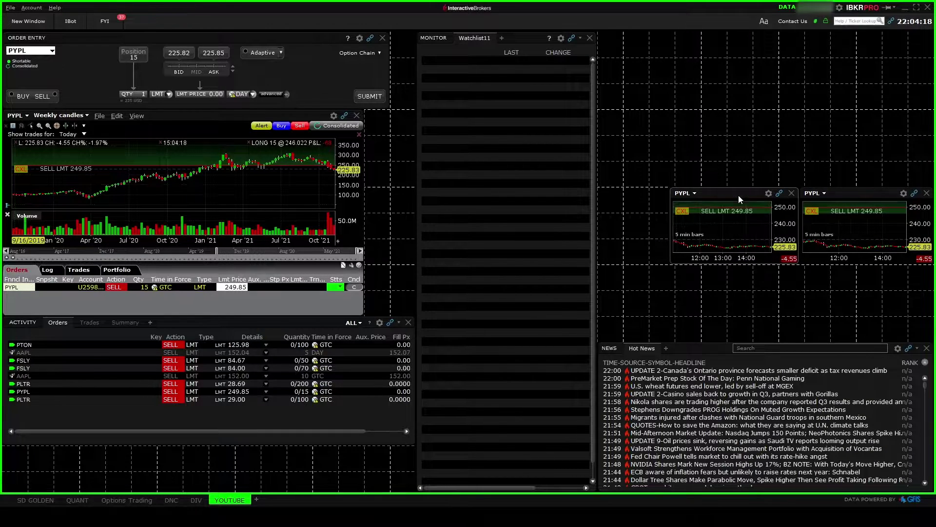
left_click(31, 21)
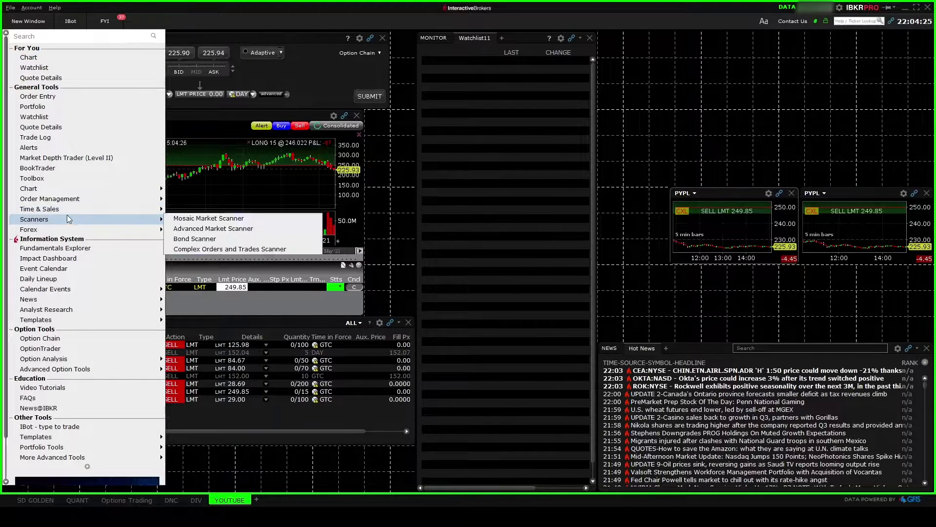
Add a Portfolio monitor showing P&L, margin and positions, sized at middle right
left_click(42, 109)
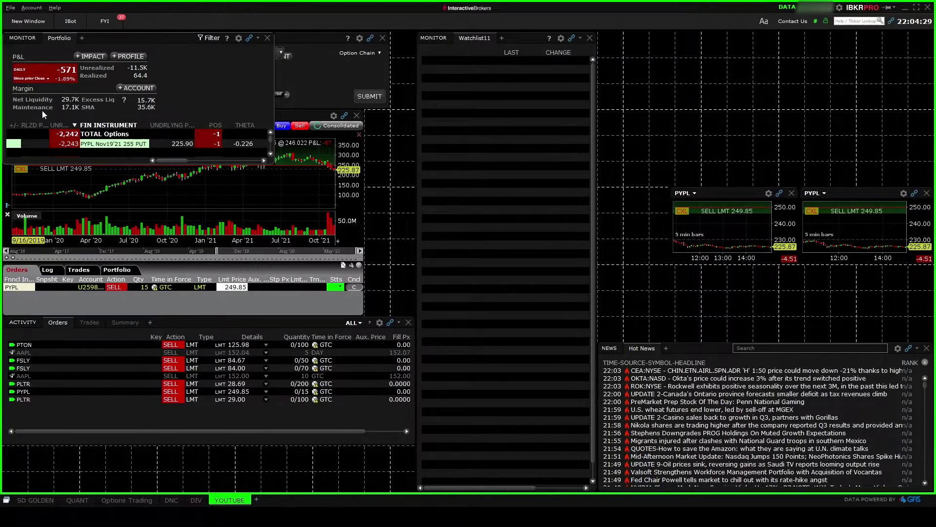
left_click_drag(273, 164, 430, 211)
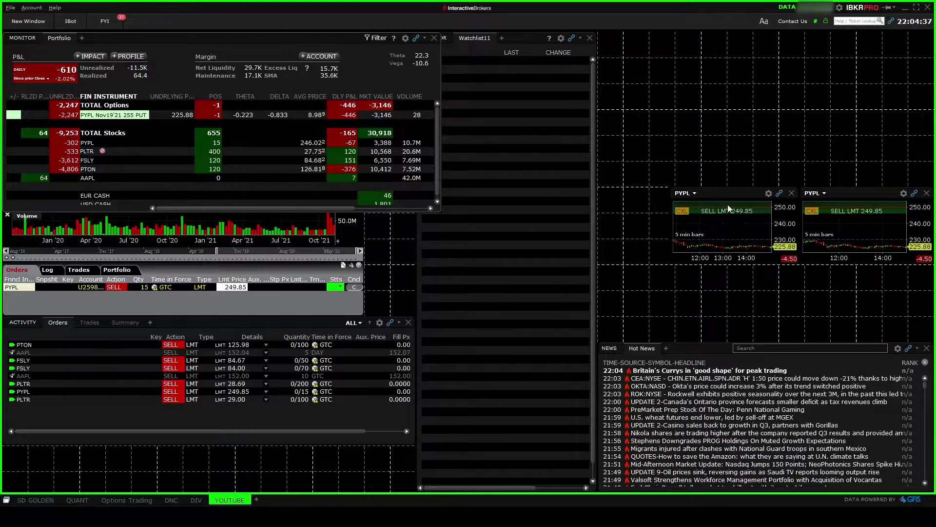
left_click_drag(11, 34, 504, 213)
left_click(573, 220)
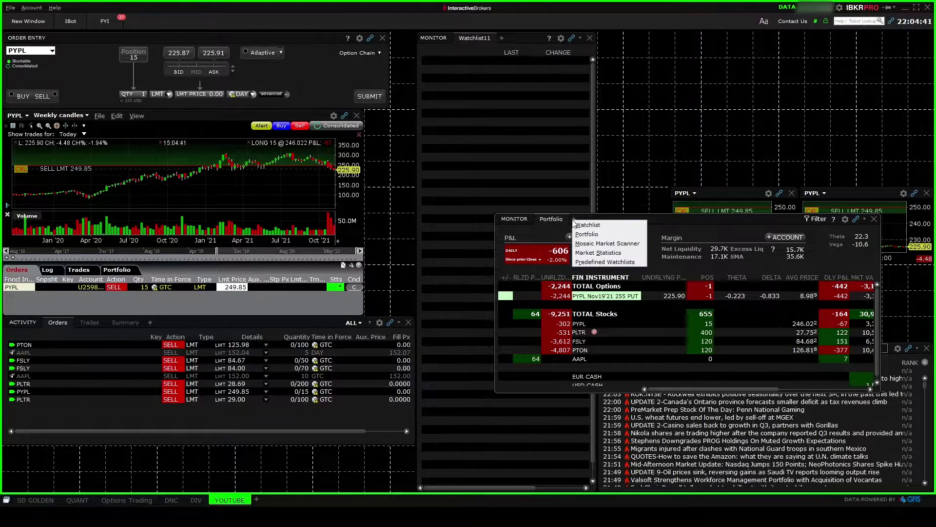
left_click(671, 218)
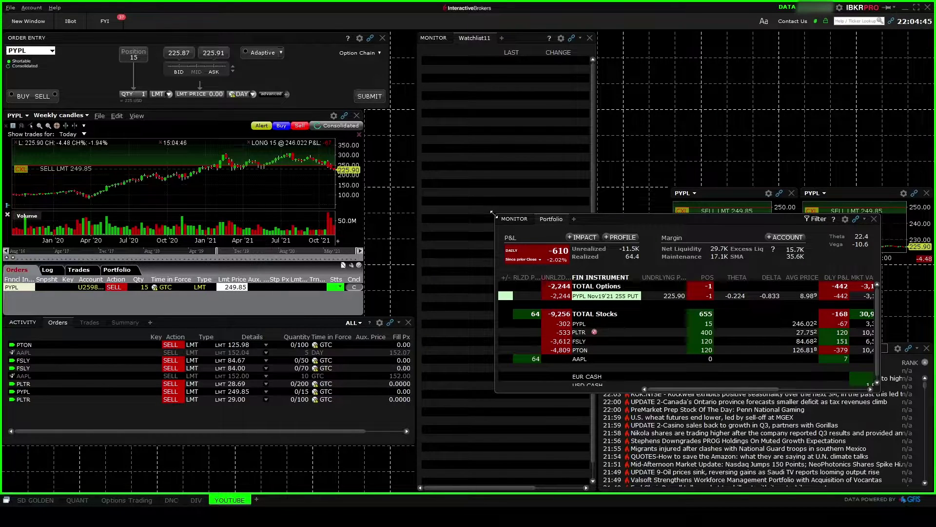
left_click_drag(493, 214, 584, 248)
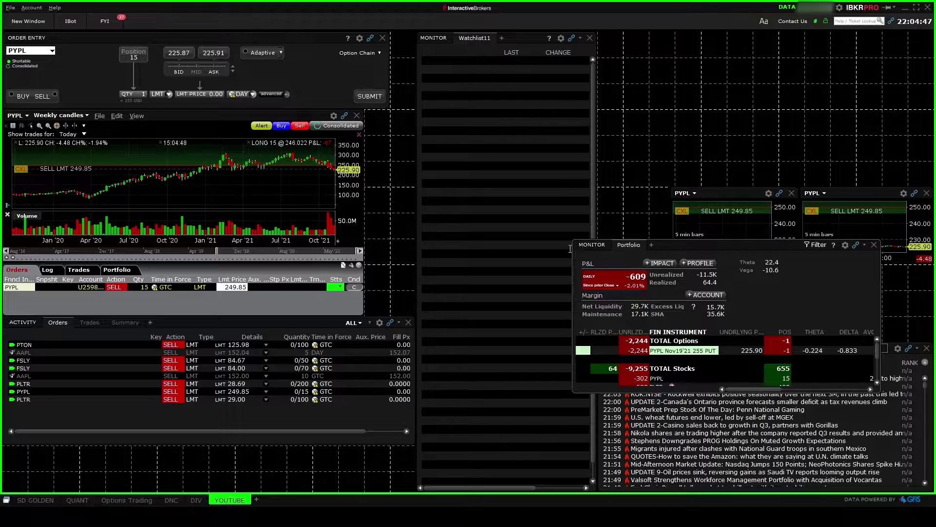
Shorten the Activity panel and rebalance the PYPL chart against its Orders table
left_click_drag(271, 445, 270, 388)
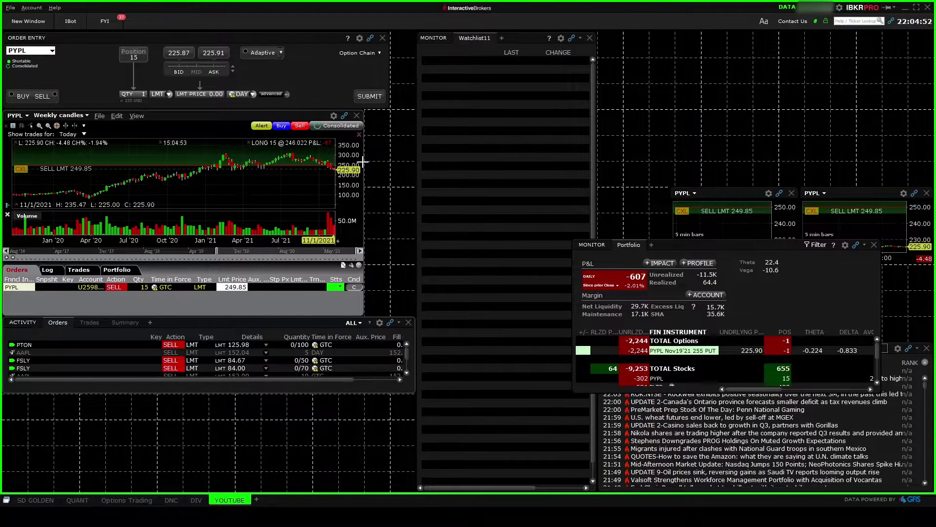
left_click_drag(364, 162, 415, 163)
left_click_drag(330, 314, 327, 277)
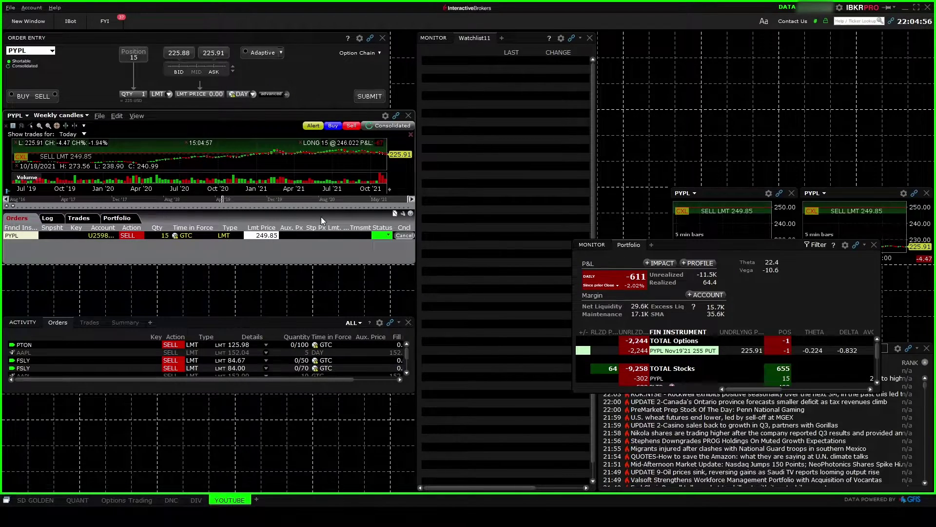
left_click_drag(320, 208, 319, 227)
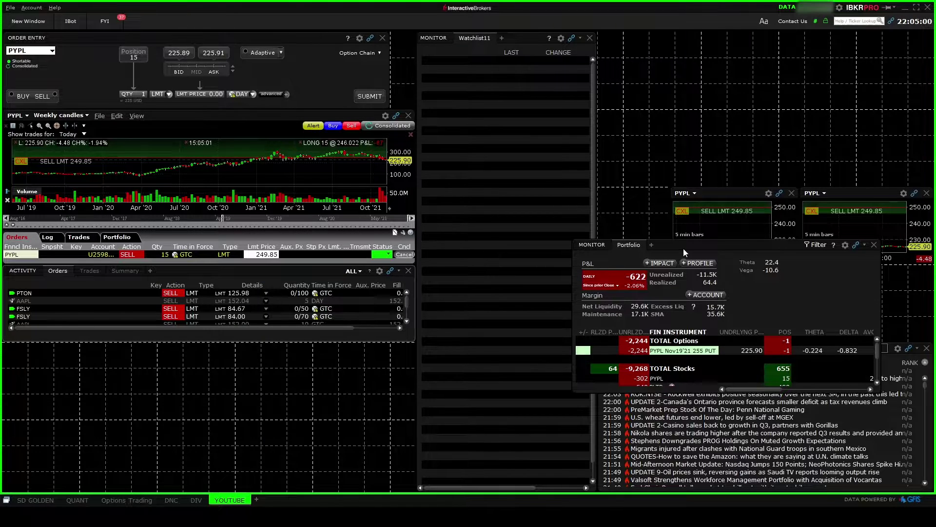
Dock the widened Portfolio under the Activity panel and widen the first PYPL mini chart
left_click_drag(683, 252, 117, 383)
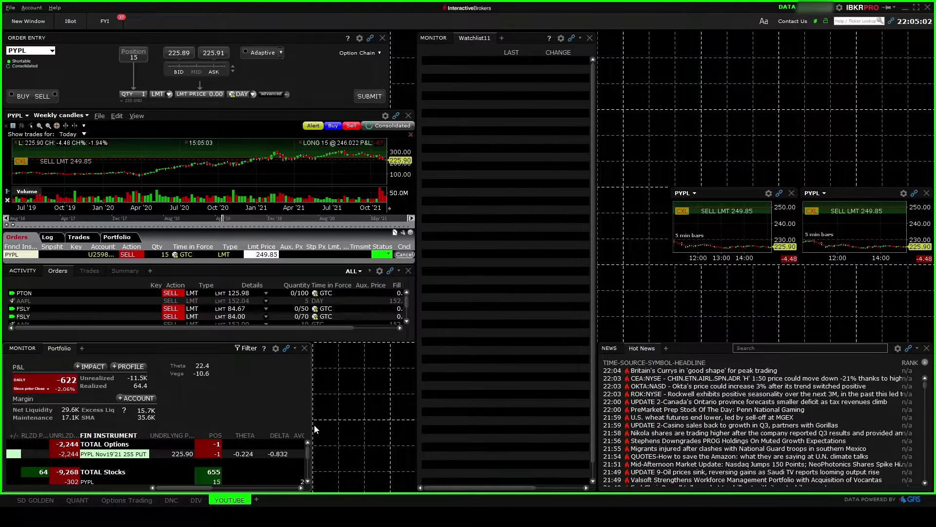
left_click_drag(310, 425, 415, 415)
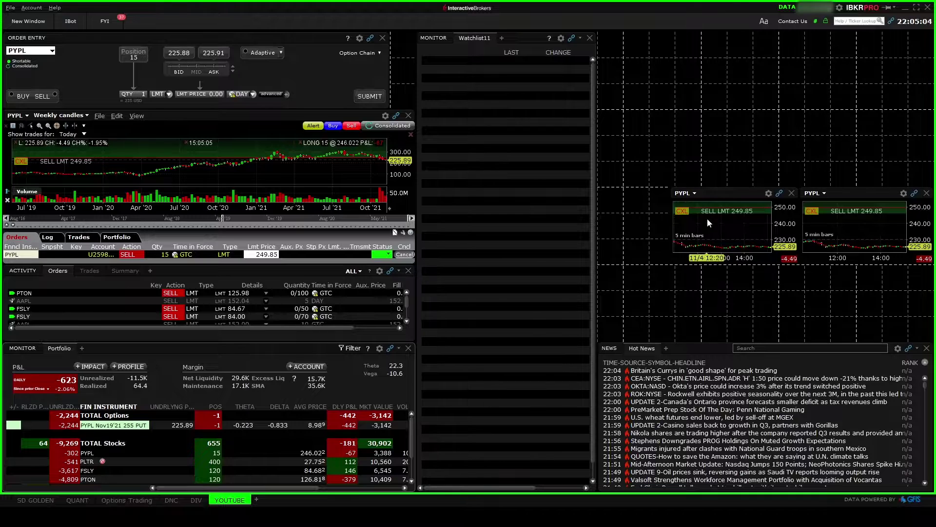
left_click(715, 195)
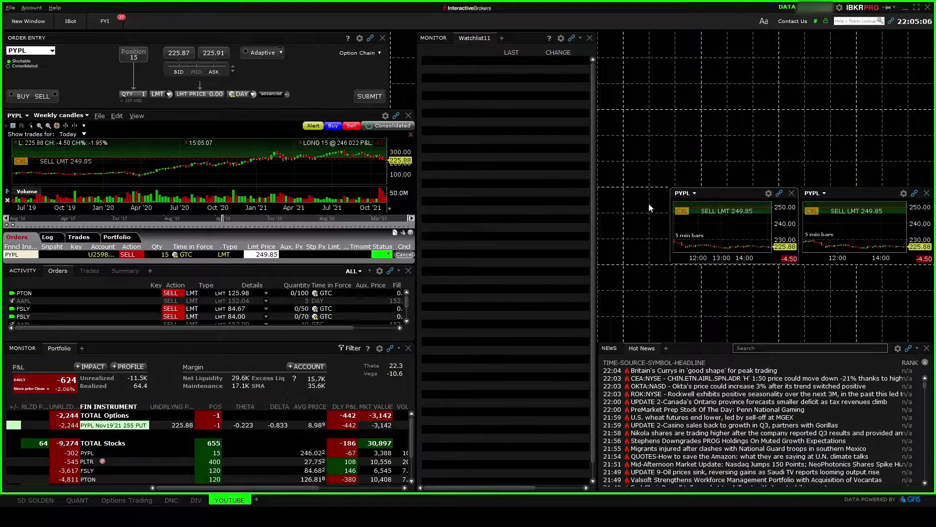
left_click_drag(649, 207, 648, 207)
left_click_drag(725, 209, 781, 208)
left_click(800, 208)
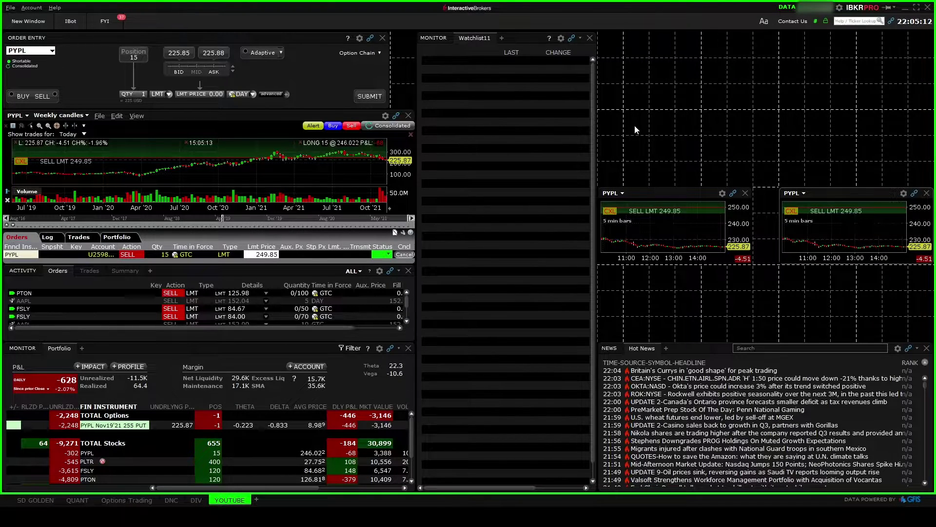
Add a second PYPL weekly-candles chart at the top right and narrow it
left_click(31, 22)
left_click(29, 58)
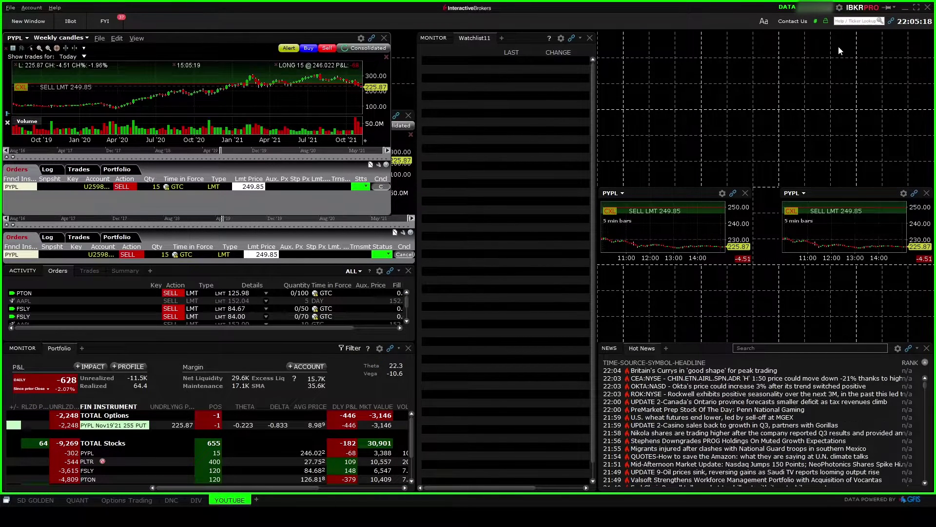
left_click_drag(12, 38, 553, 37)
left_click_drag(545, 79, 598, 80)
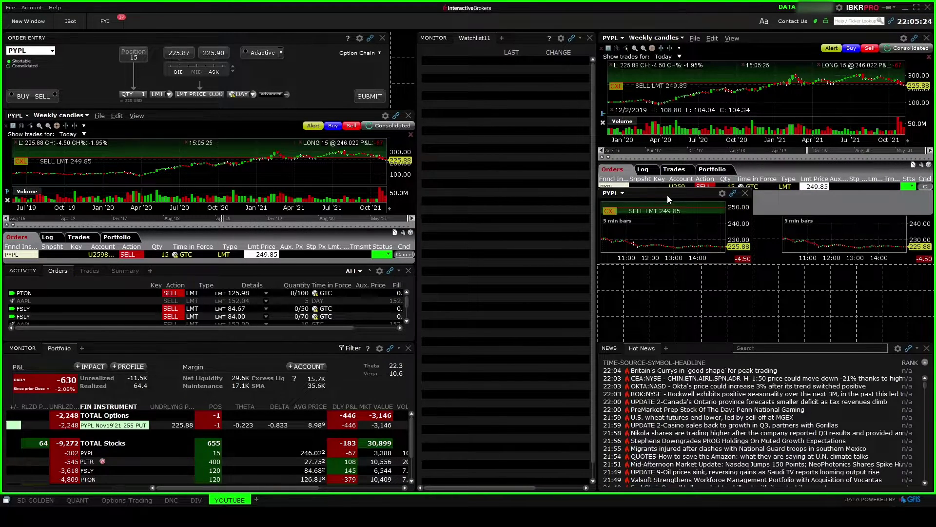
Line both mini charts up beneath it, make it taller, and widen the Order Entry panel
left_click_drag(668, 197, 682, 274)
left_click(828, 238)
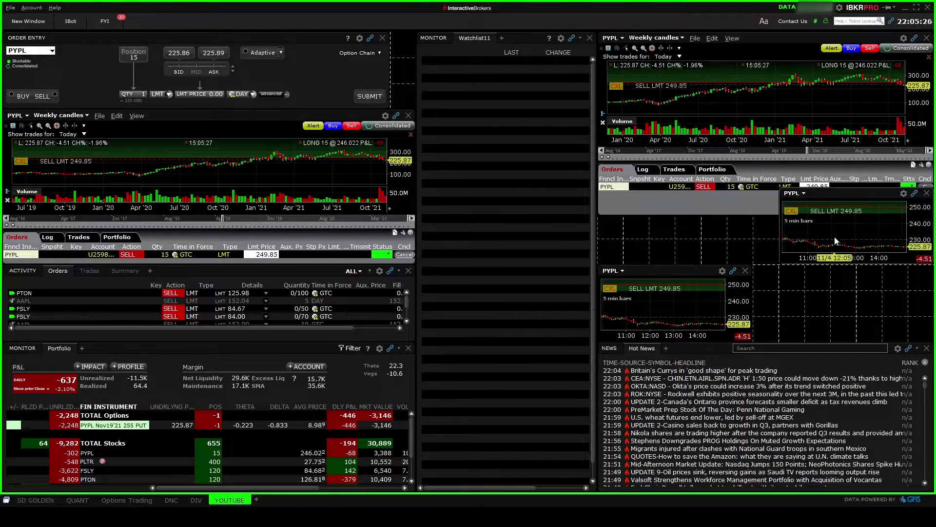
left_click_drag(834, 277, 764, 297)
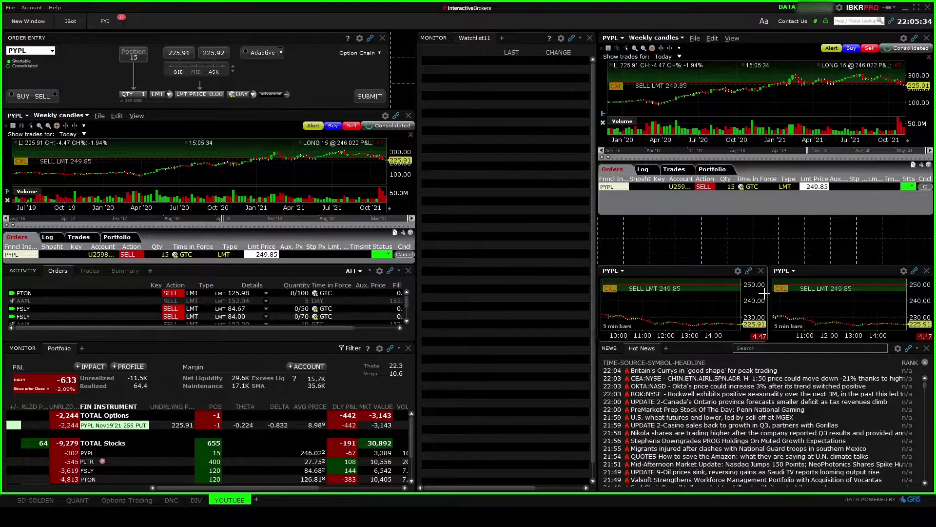
left_click_drag(761, 215, 754, 260)
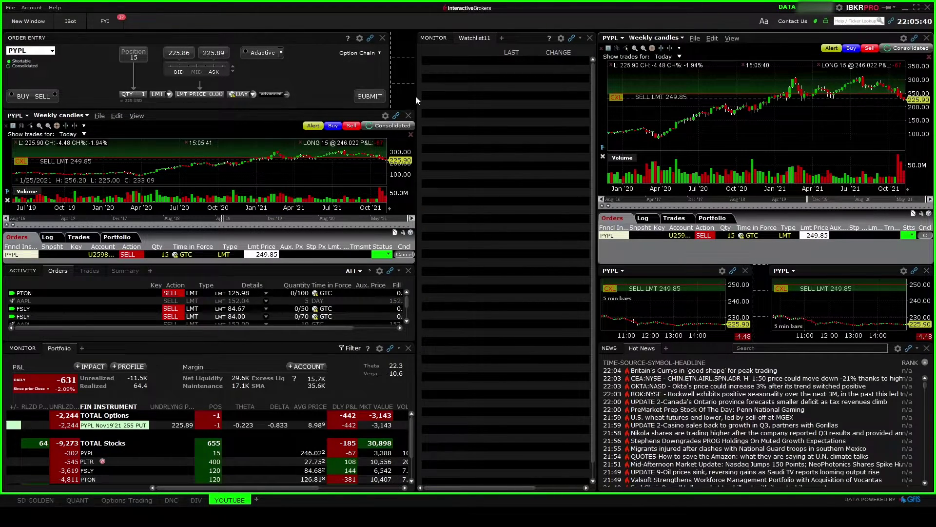
left_click_drag(393, 104, 414, 109)
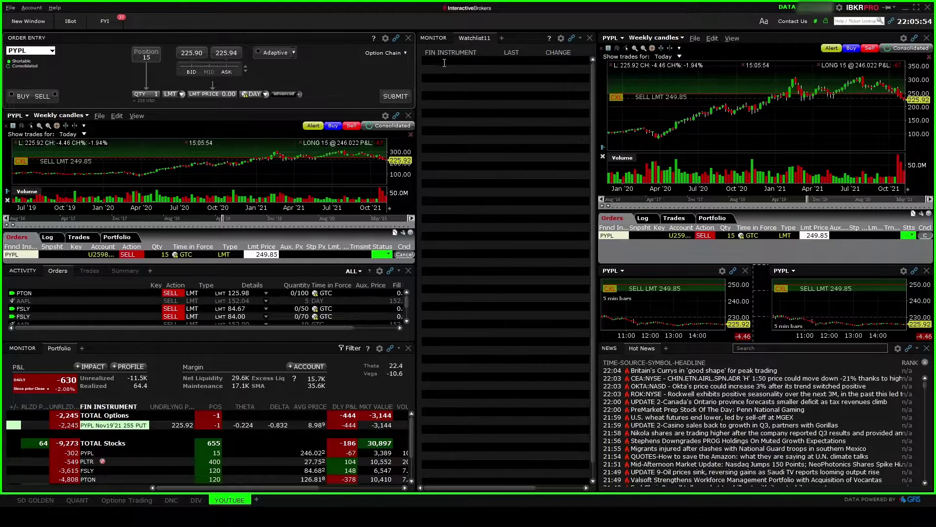
Add a monitor page loading the predefined SD2021 watchlist
left_click(502, 37)
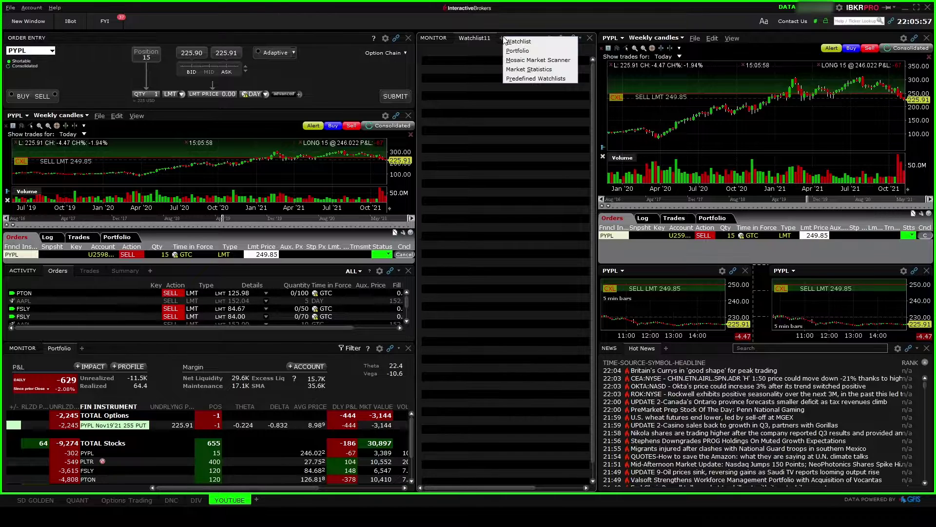
left_click(547, 78)
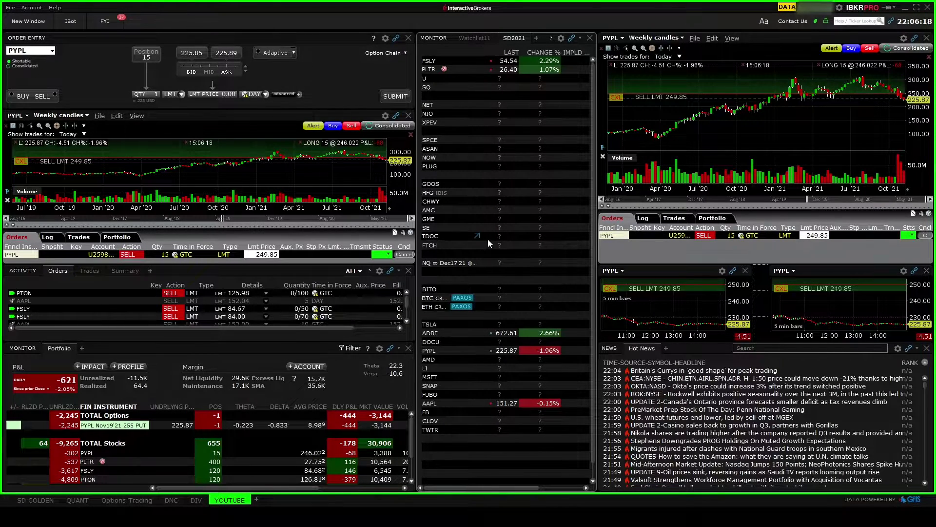
Add ES Dec17'21 futures under NQ in SD2021, then link the panels via PLTR to TSLA
left_click(432, 274)
left_click(440, 272)
type("ES")
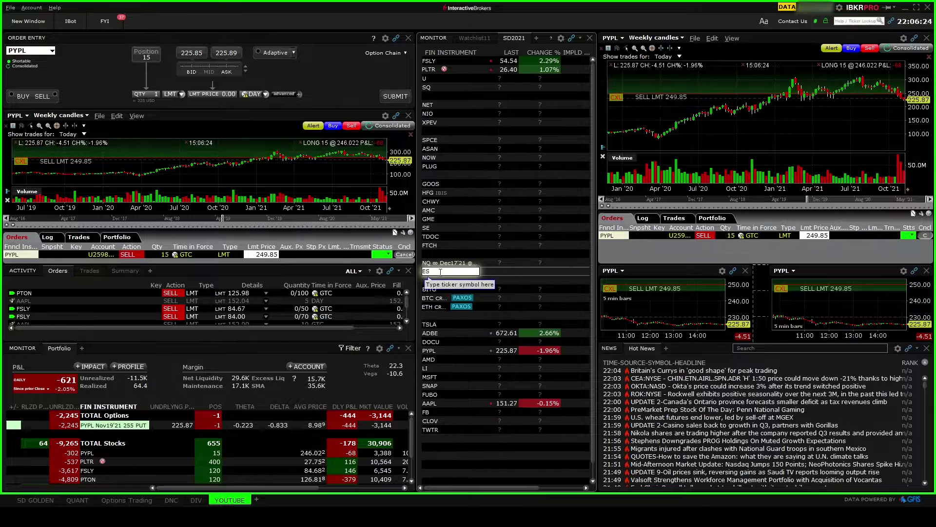
key("Return")
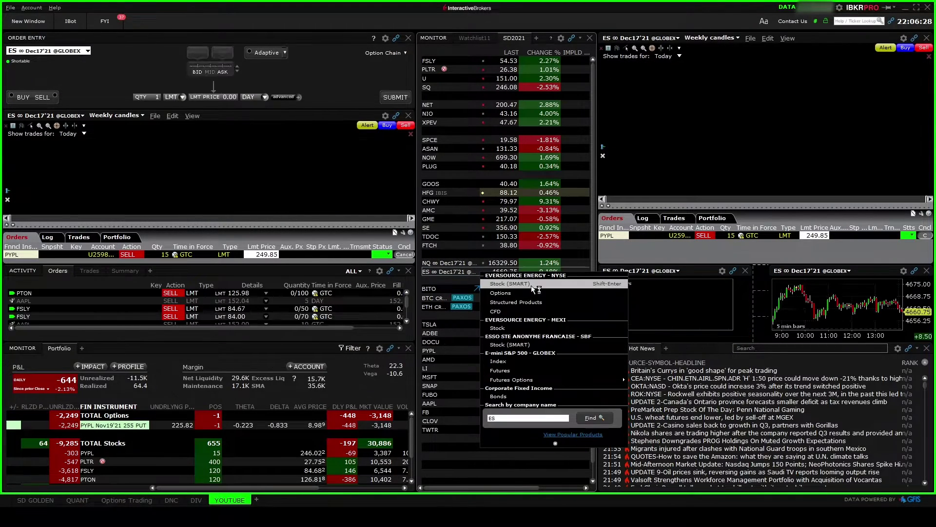
left_click(516, 371)
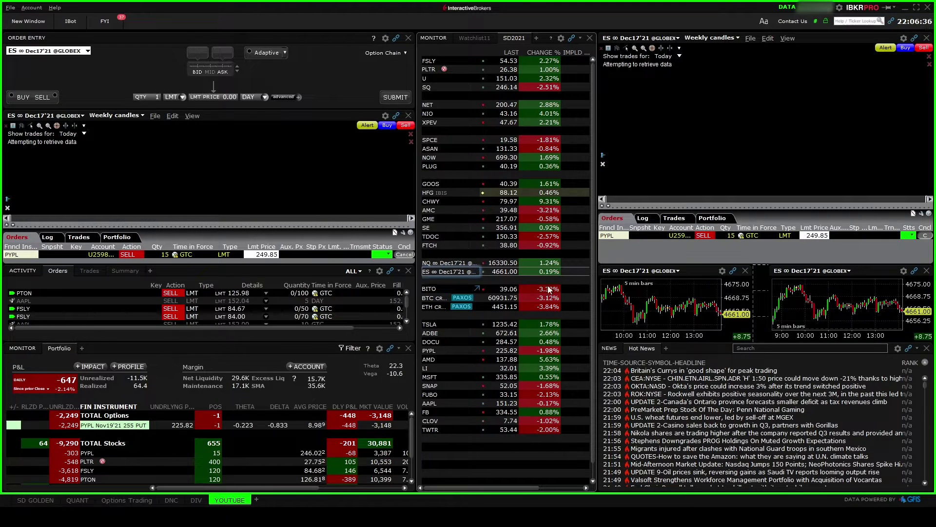
left_click(431, 71)
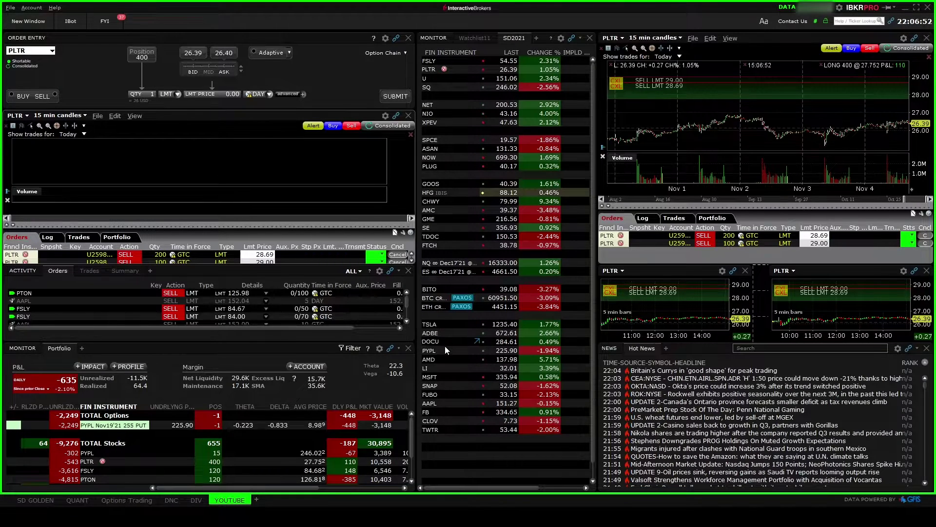
left_click(437, 323)
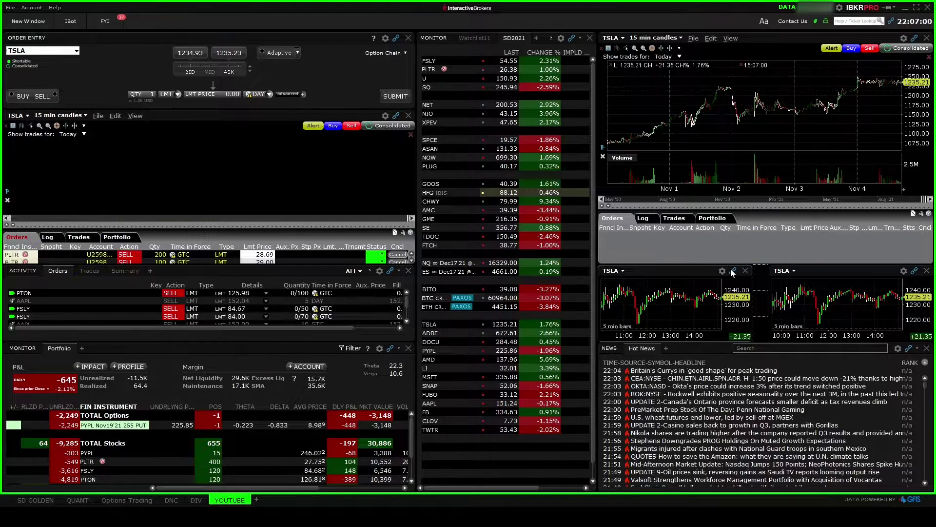
Show NQ Dec17'21 futures in the left 5-minute mini chart
left_click(732, 271)
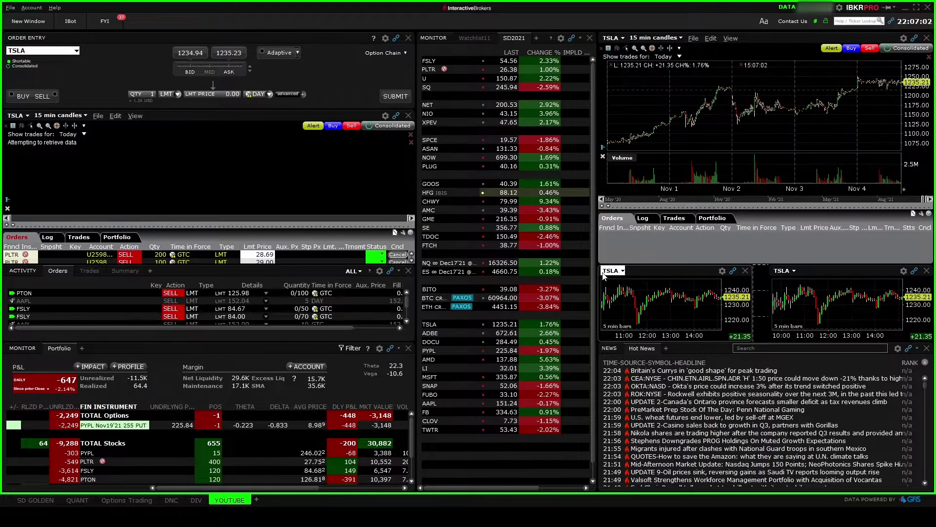
left_click(734, 271)
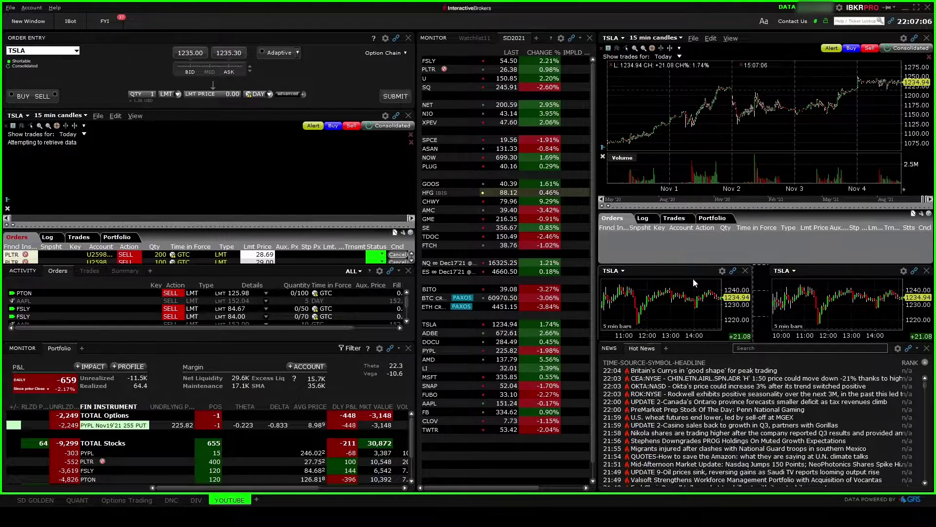
left_click(612, 271)
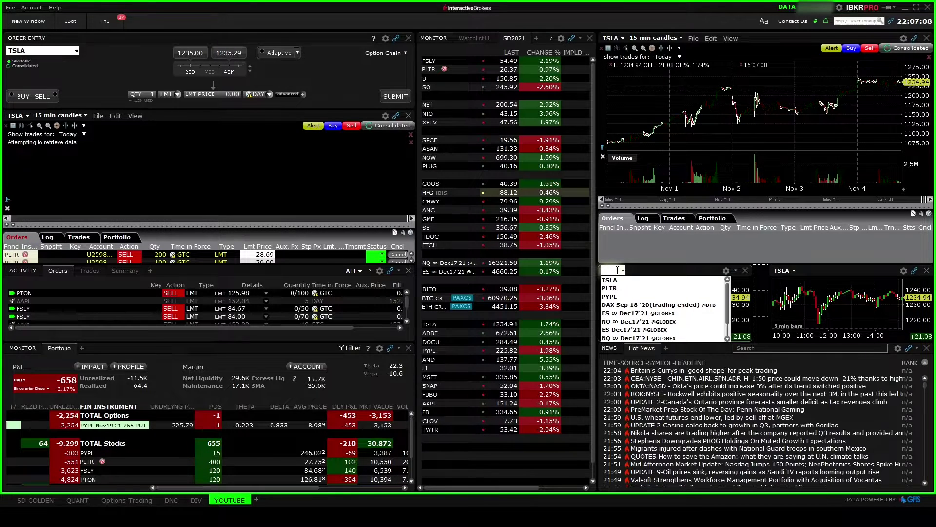
left_click(636, 321)
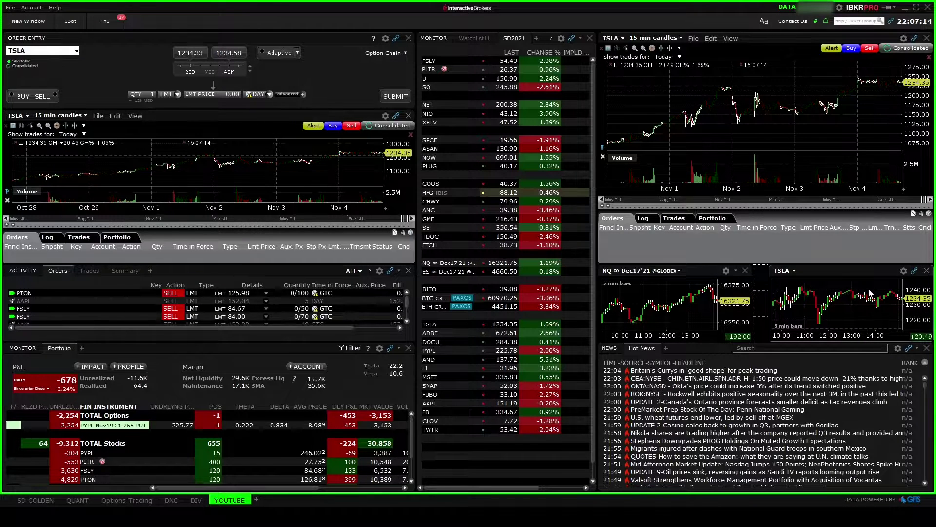
Show ES Dec17'21 futures in the right 5-minute mini chart
left_click(781, 271)
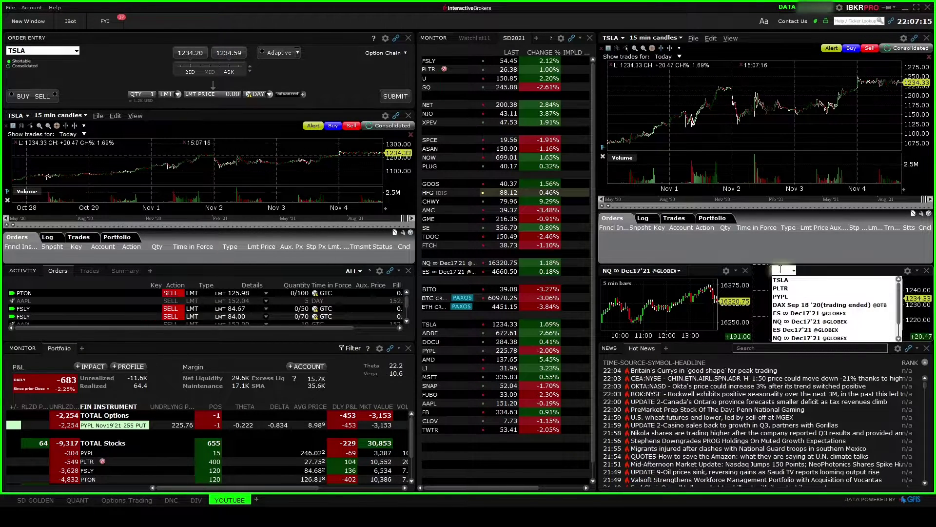
type("ES")
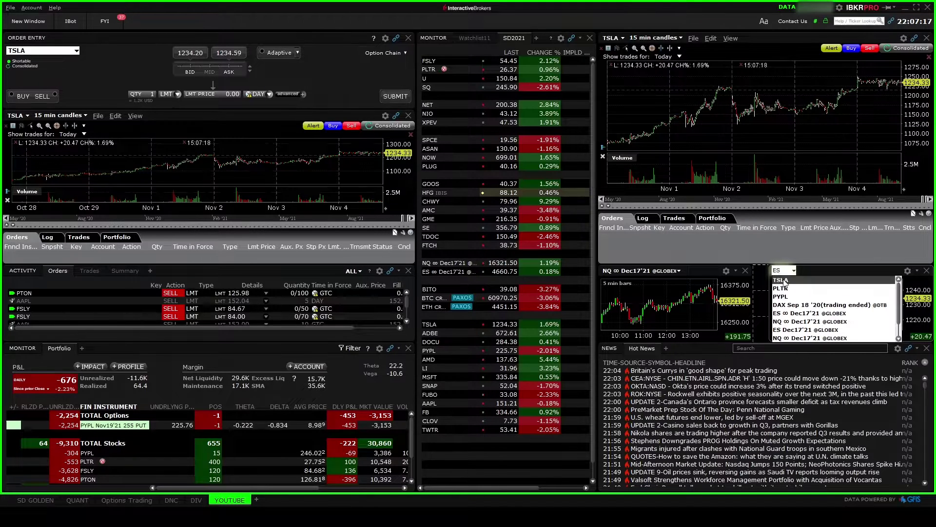
left_click(845, 315)
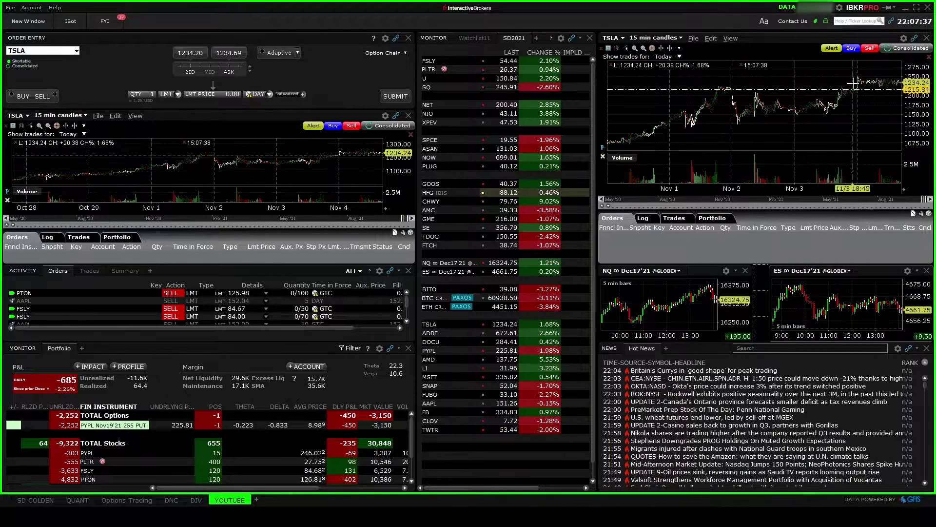
Exit Layout Edit Mode from the toolbar lock icon, fixing the YOUTUBE layout panels
left_click(826, 22)
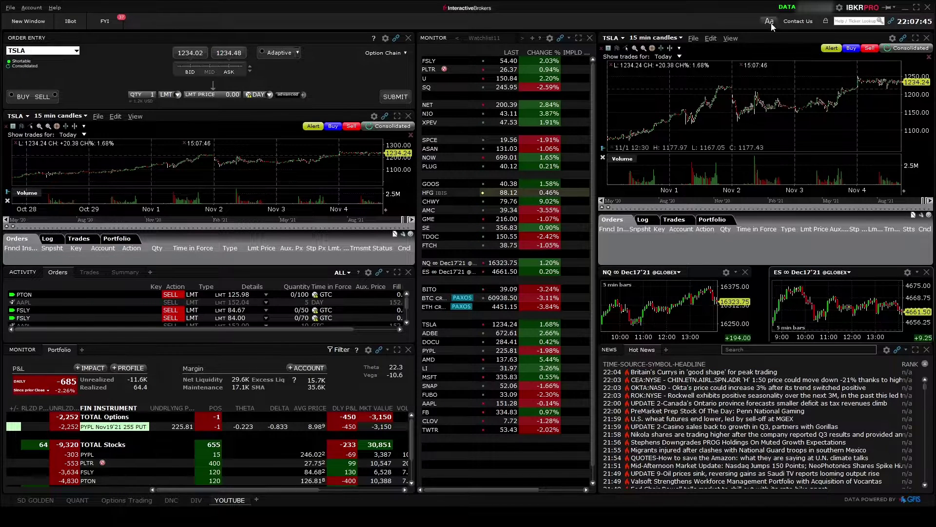
left_click(826, 21)
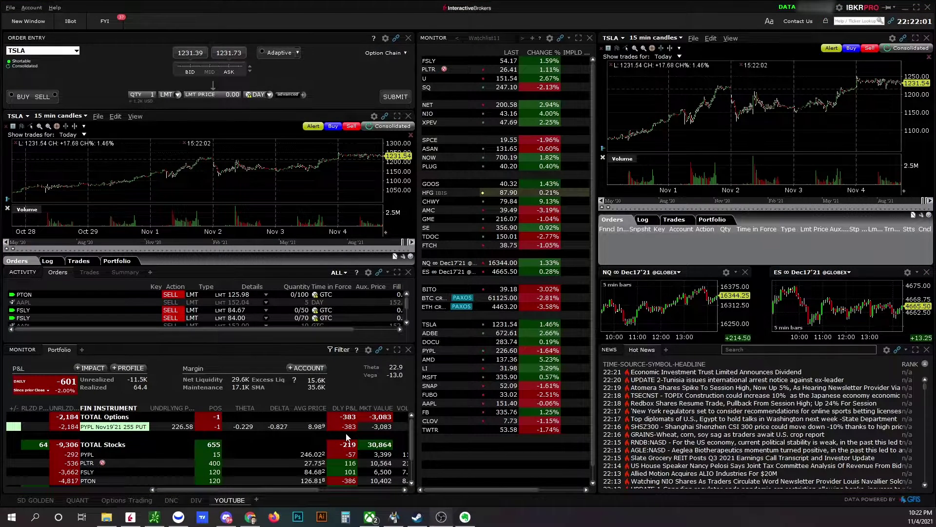
Switch to the Options Trading layout and show the OPT watchlist in its monitor
left_click(136, 502)
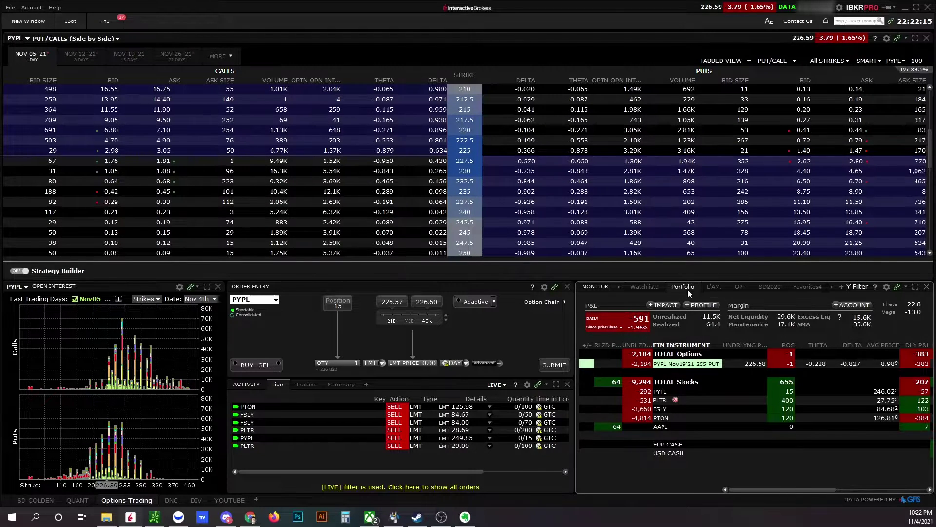
left_click(769, 287)
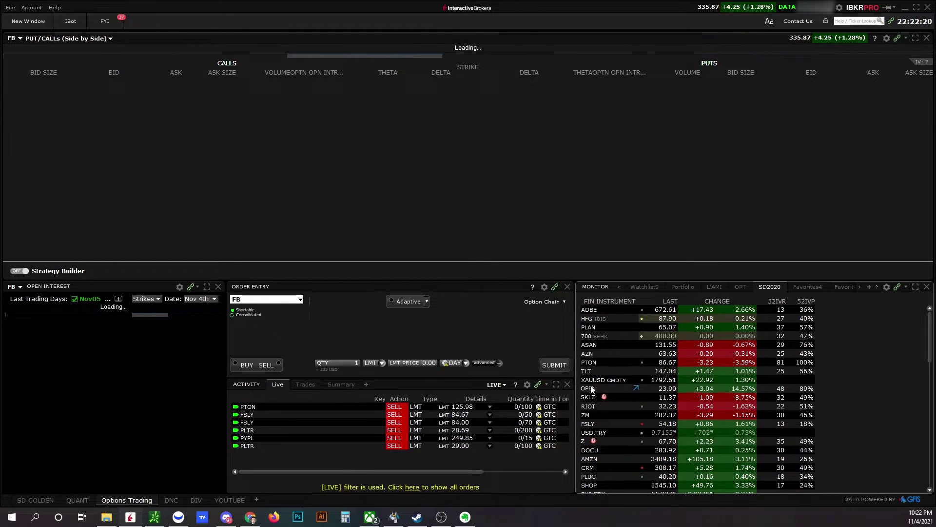
scroll(591, 409, "down", 4)
scroll(591, 409, "down", 5)
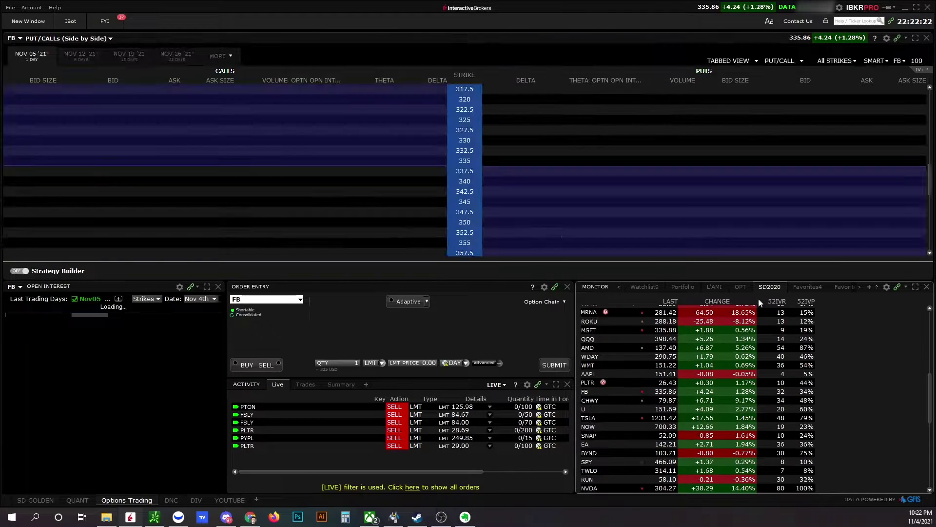
left_click(742, 287)
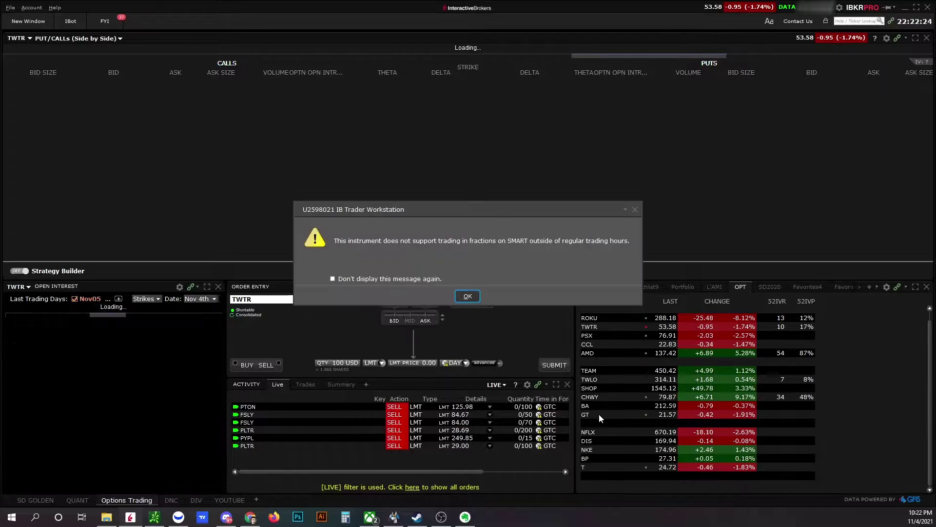
Dismiss the fractional-trading warning and load CCL into the linked option chain
left_click(467, 296)
left_click(588, 344)
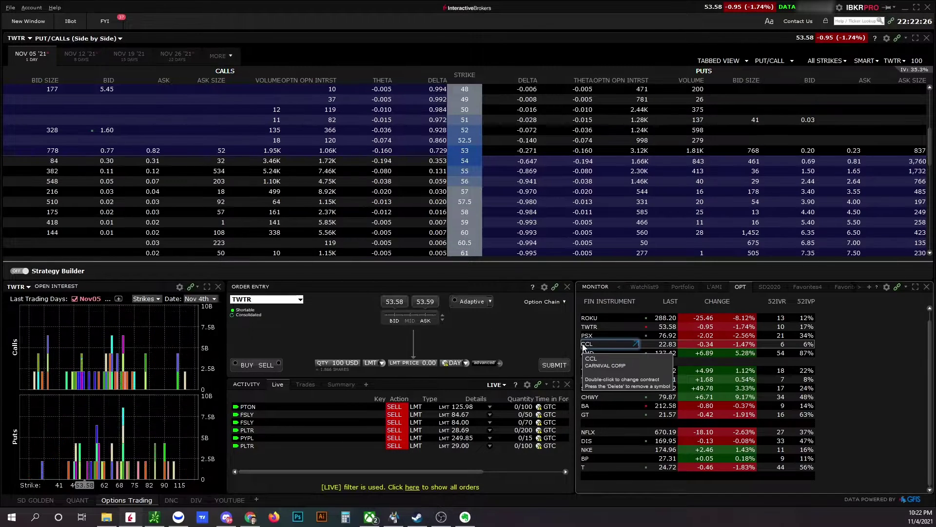
left_click(455, 288)
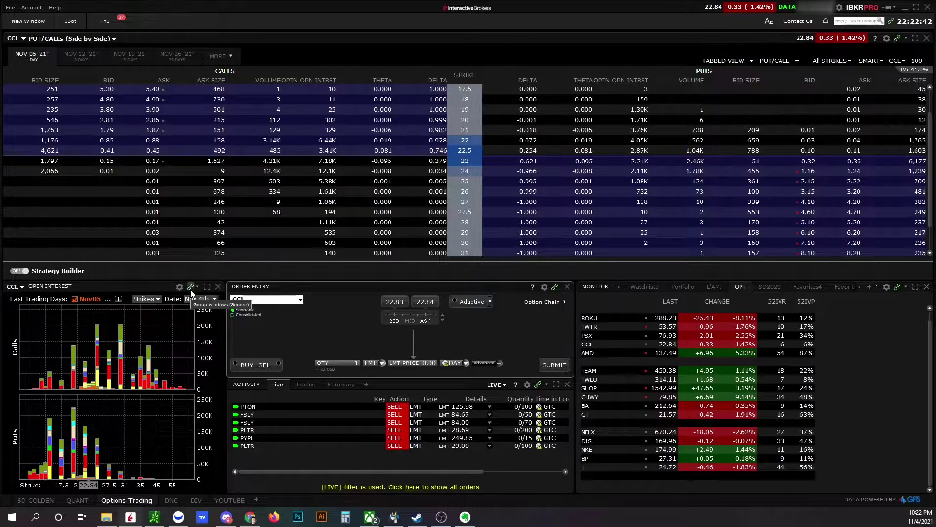
left_click(230, 500)
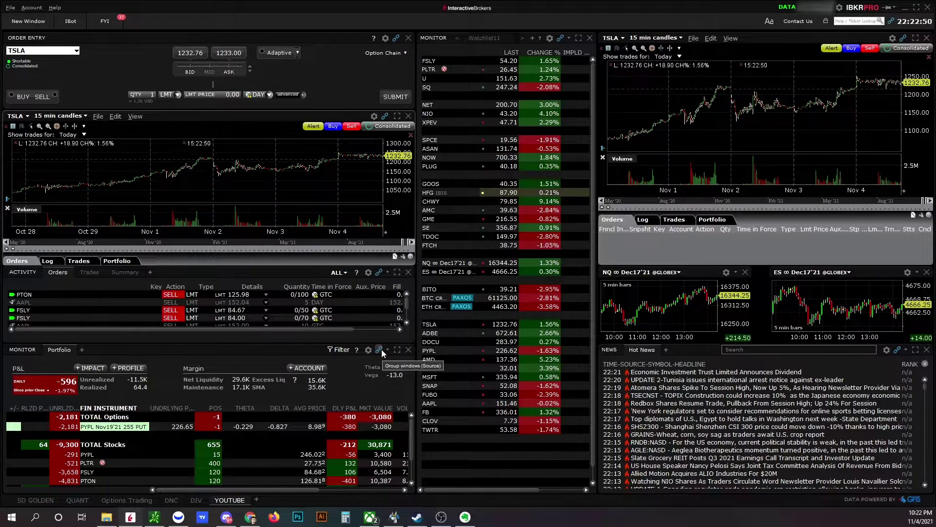
left_click(143, 501)
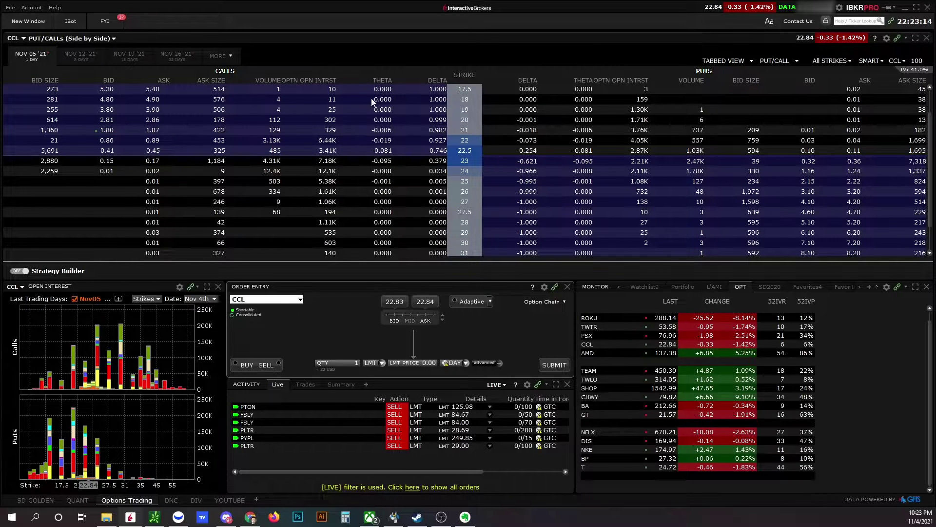
Turn on layout editing and add a new chart window for CCL
key("ctrl+alt+l")
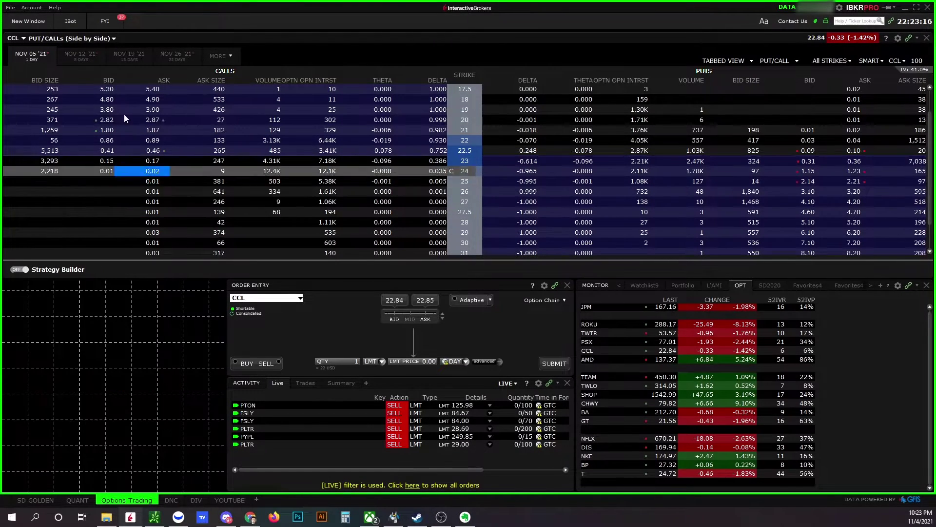
left_click(34, 8)
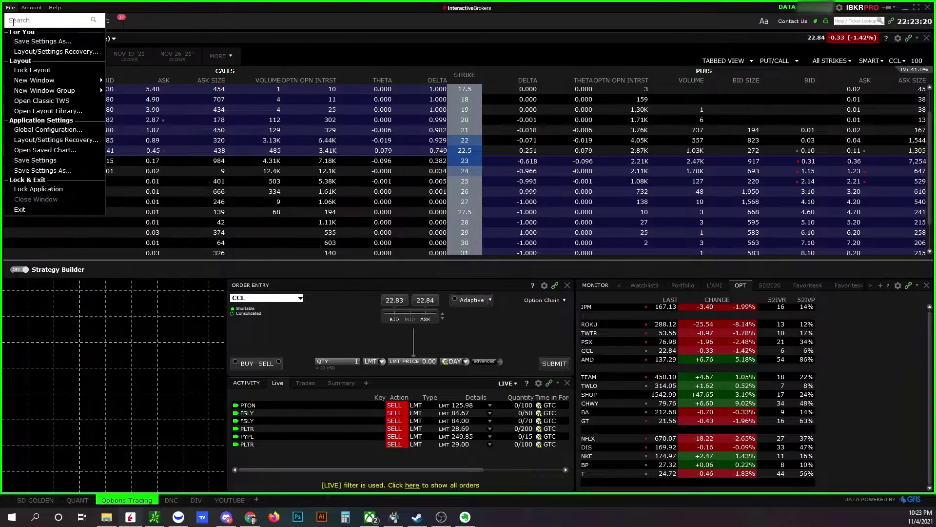
left_click(29, 21)
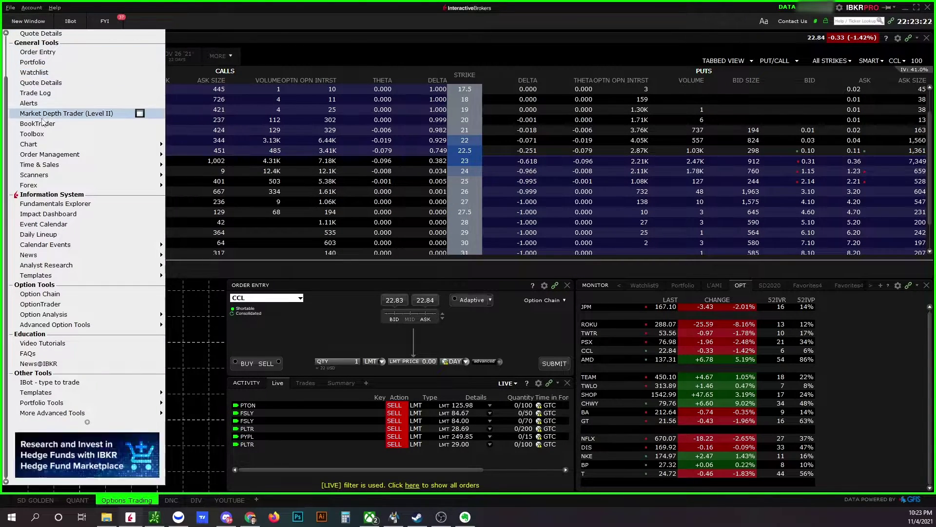
mouse_move(88, 149)
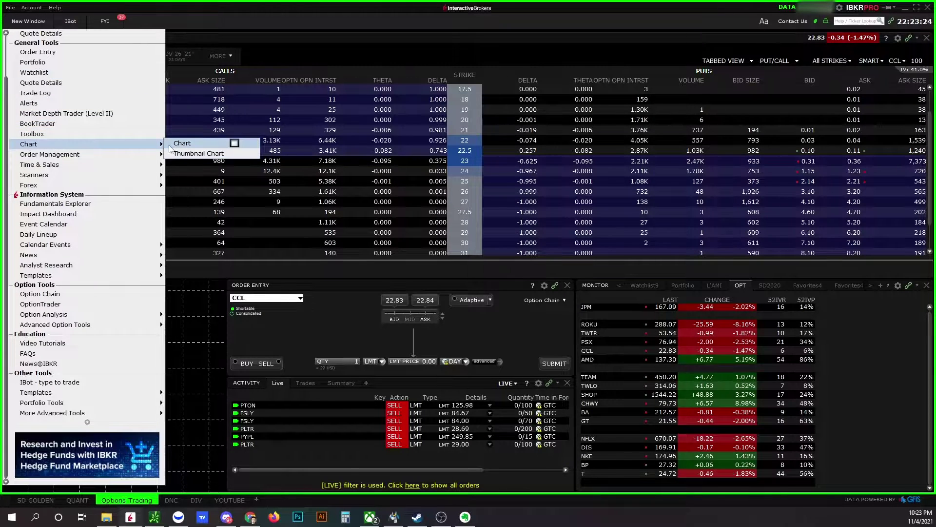
left_click(170, 145)
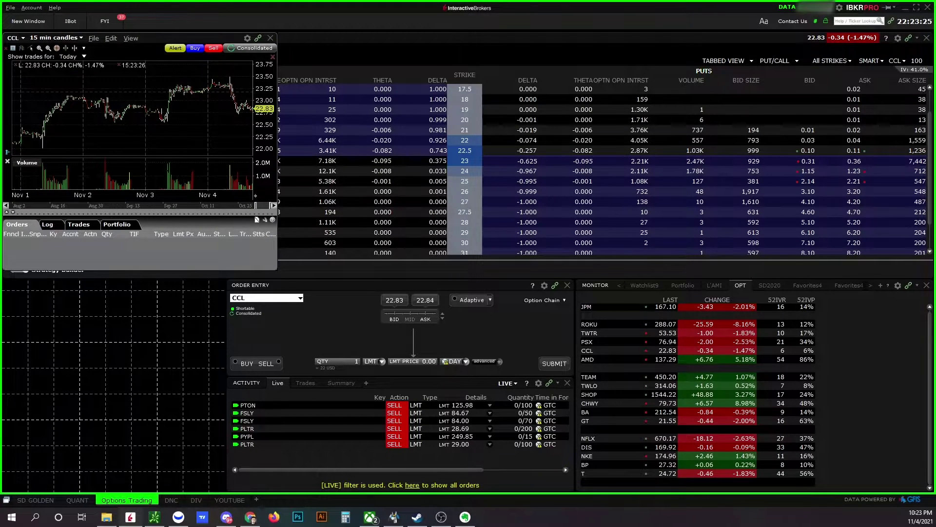
Place the CCL chart lower-left below Strategy Builder, resize it, and save the layout changes
left_click_drag(161, 38, 234, 288)
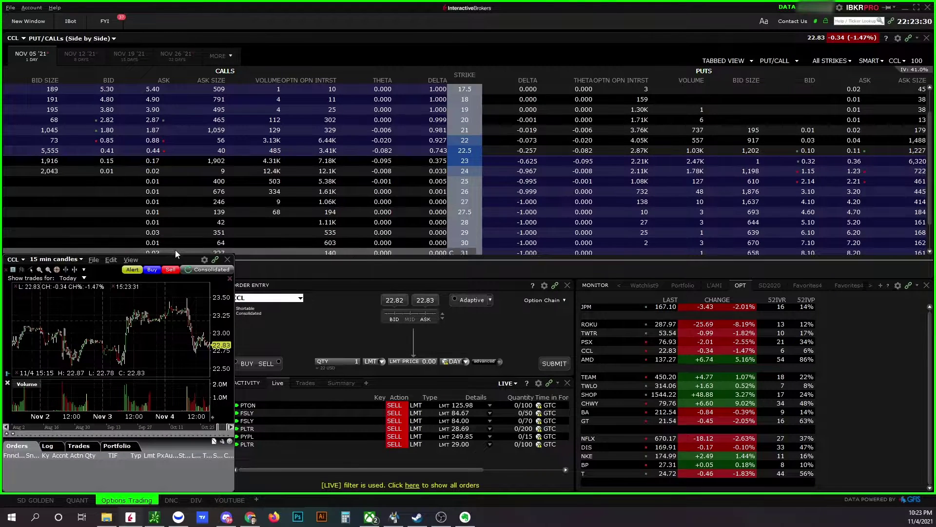
left_click_drag(178, 257, 180, 285)
left_click_drag(230, 301, 221, 303)
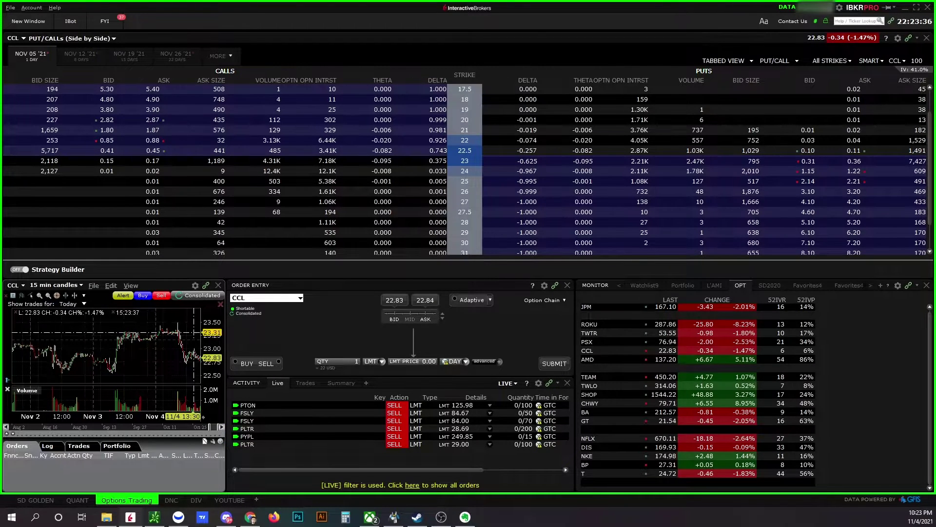
left_click_drag(177, 434, 175, 439)
left_click(825, 21)
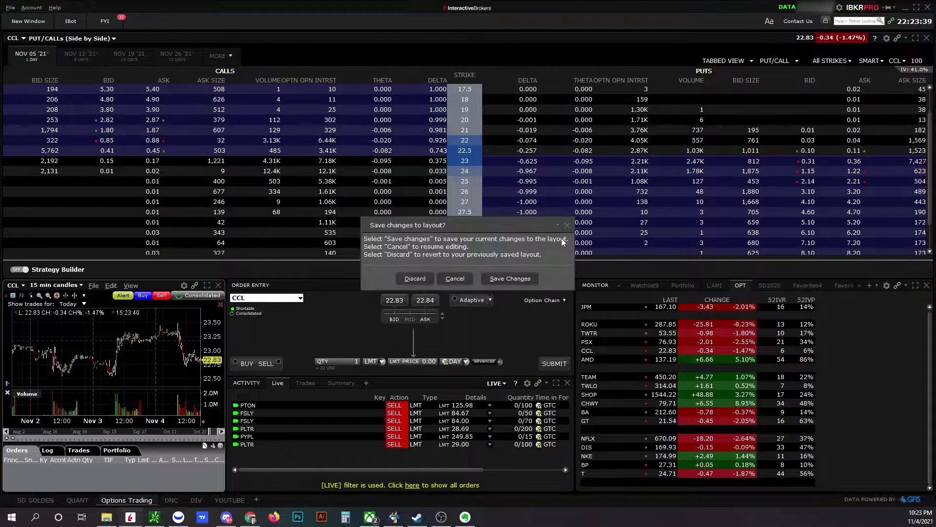
left_click(510, 276)
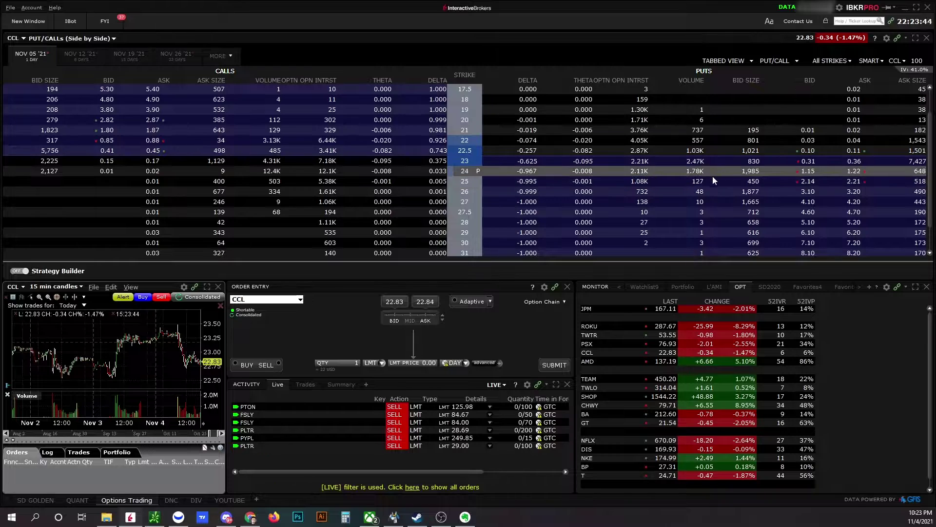
Load AMD and stage a sell of the AMD Nov05'21 136 put at the 0.94 bid
left_click(597, 361)
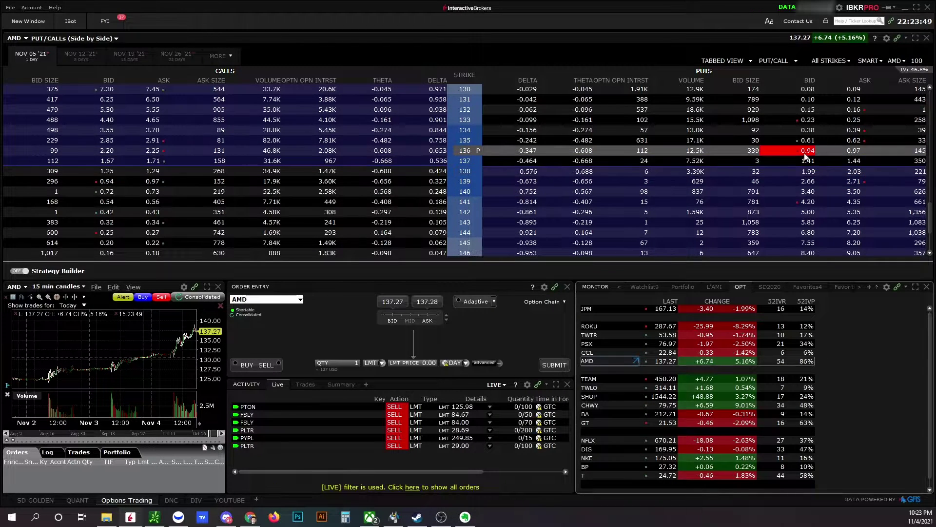
mouse_move(805, 156)
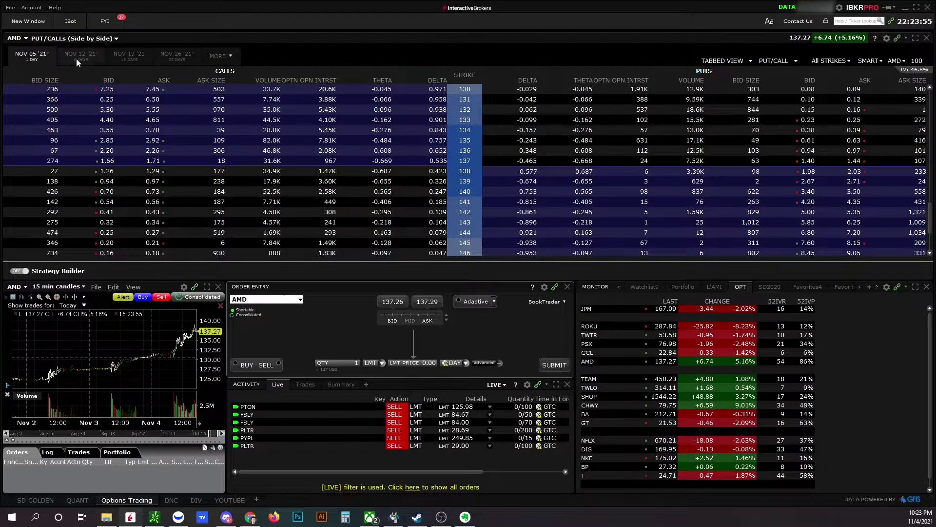
left_click(815, 153)
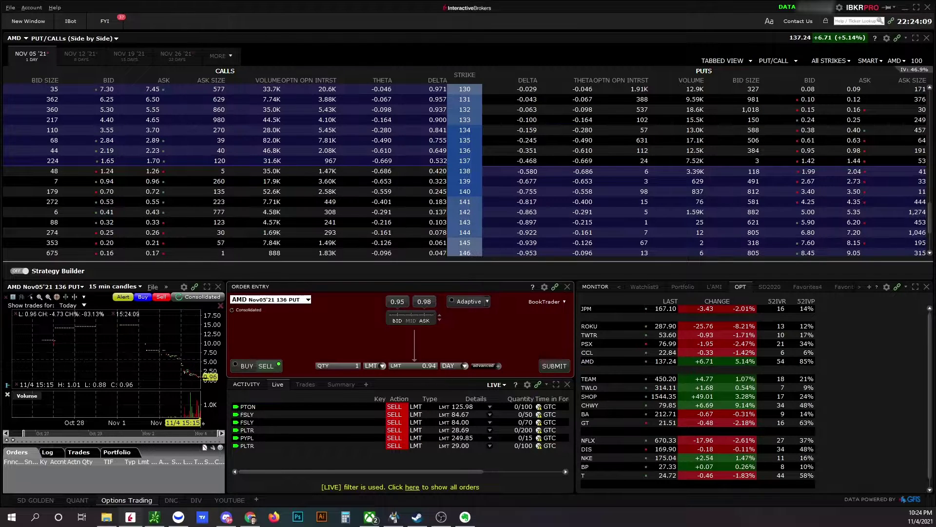
left_click(29, 22)
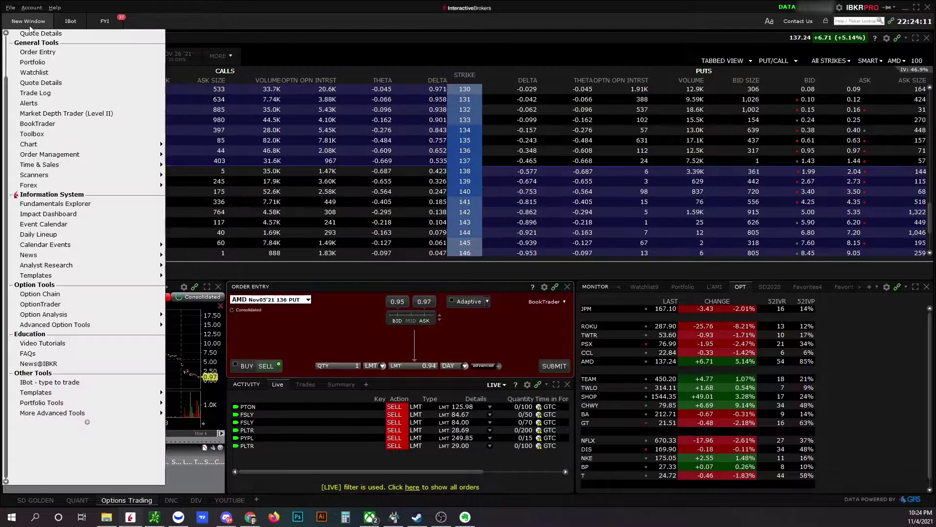
mouse_move(98, 322)
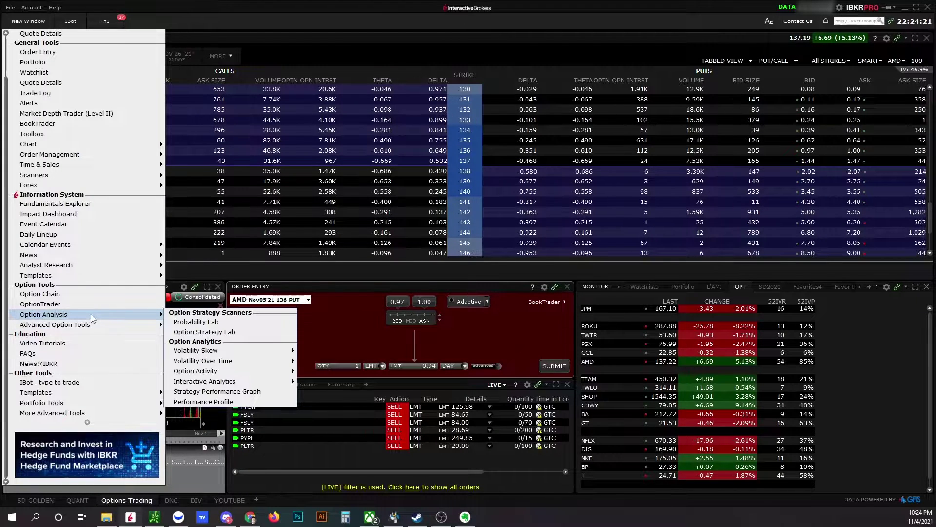
mouse_move(220, 360)
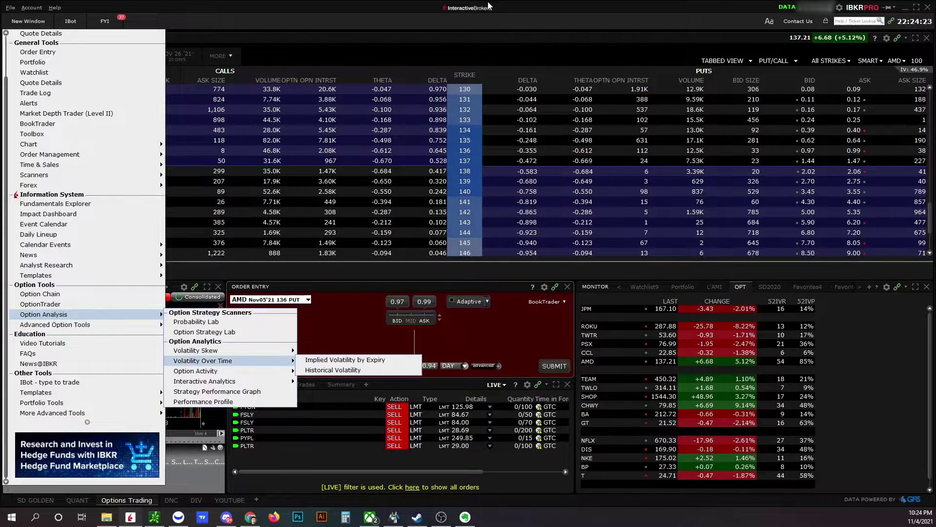
left_click(483, 19)
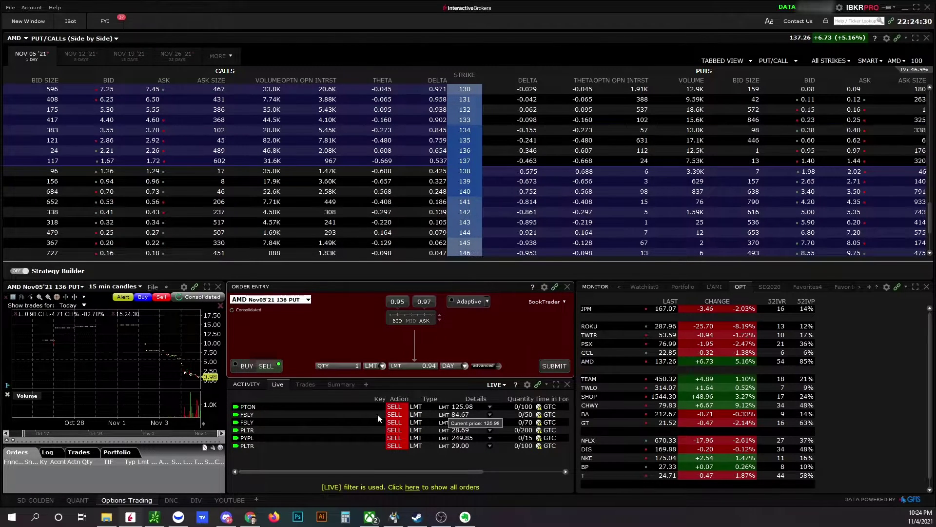
Open the QUANT layout with ADBE's chart and decline the additional data sources offer
left_click(77, 500)
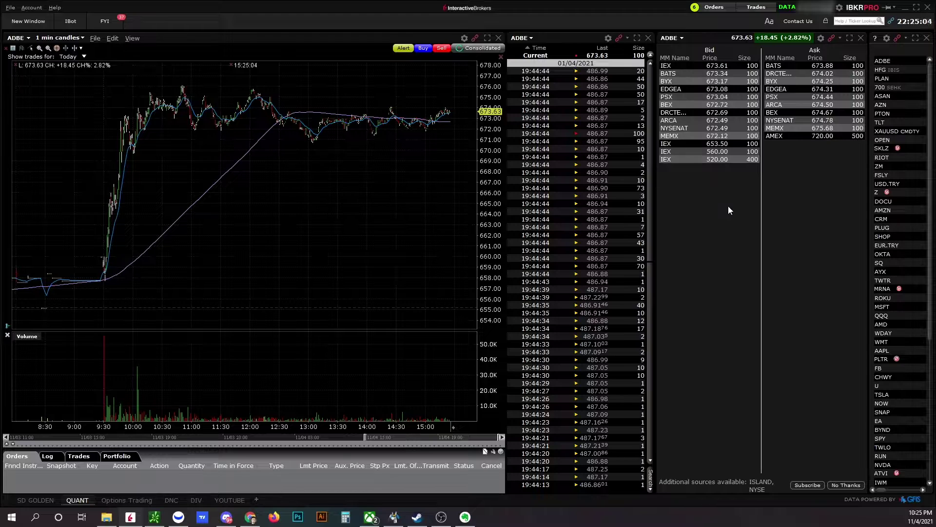
left_click(845, 486)
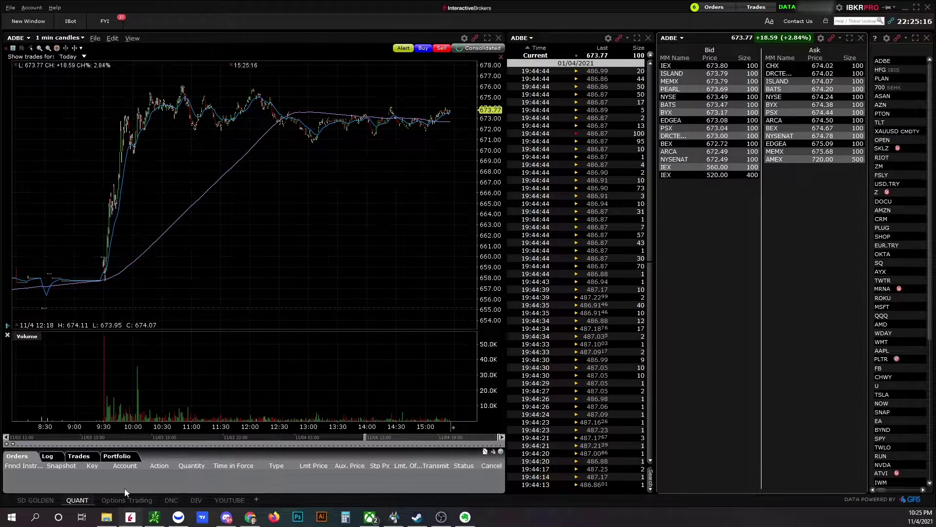
Return to the SD GOLDEN layout showing the PYPL weekly chart and working GTC sell orders
left_click(37, 501)
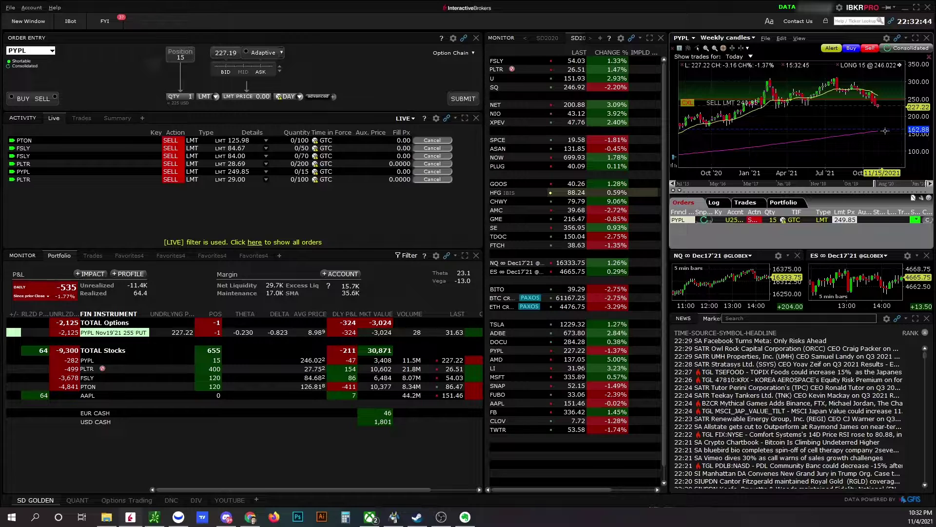
Stage a PYPL buy limit at 162.88 from the chart with quantity 90 and TIF GTC
left_click(885, 131)
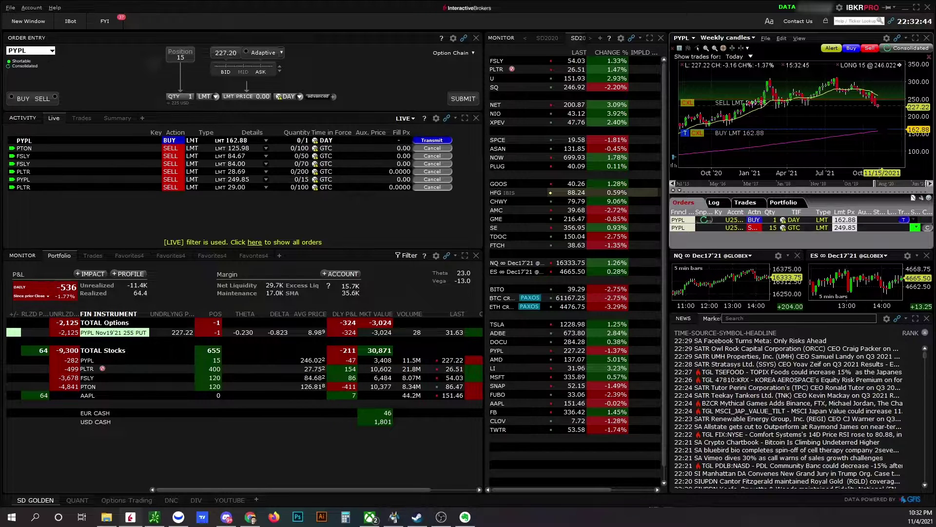
left_click(774, 219)
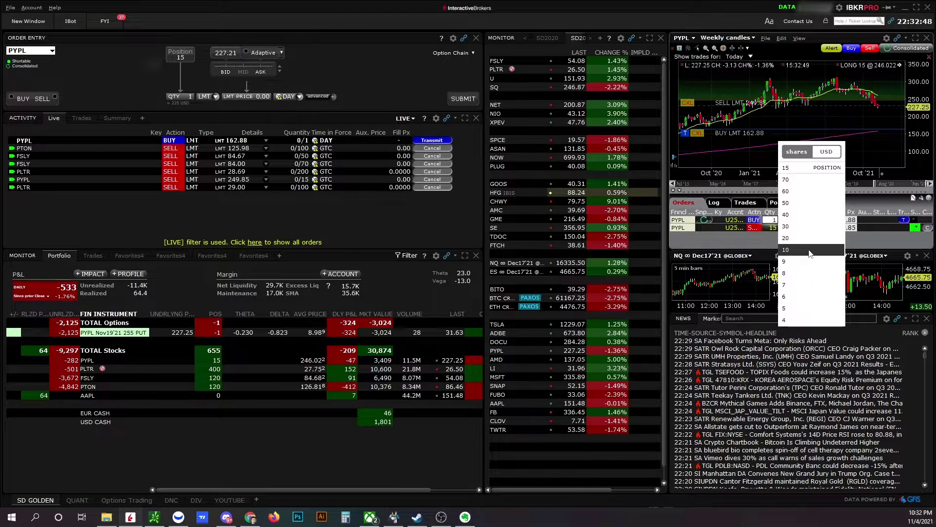
left_click(813, 205)
type("90")
key("Return")
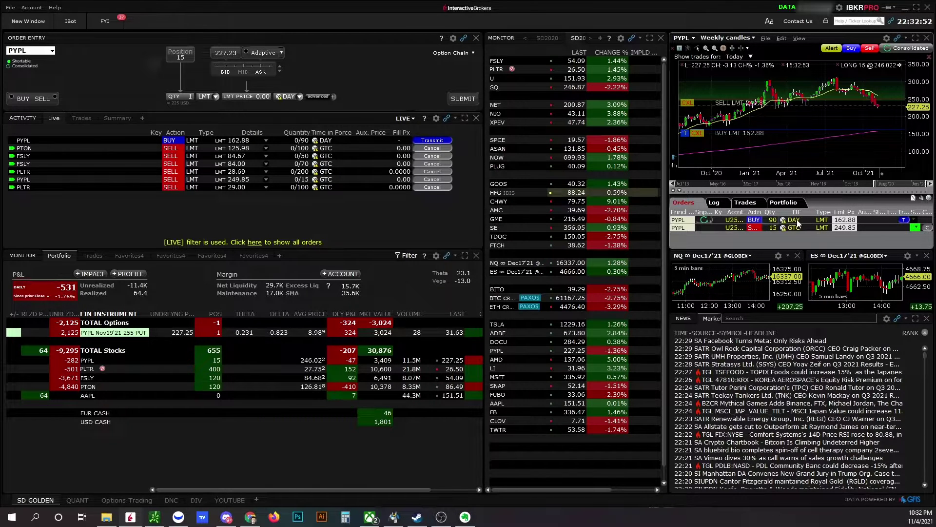
left_click(795, 220)
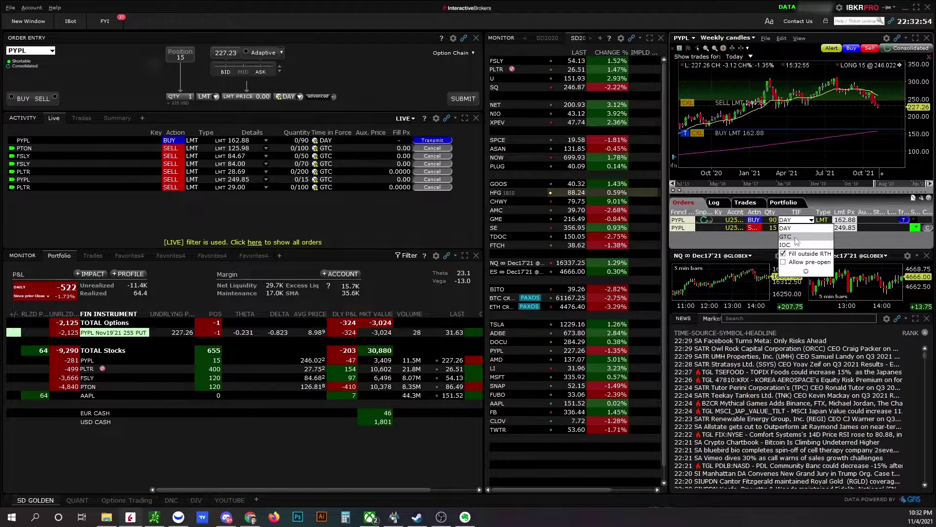
left_click(795, 236)
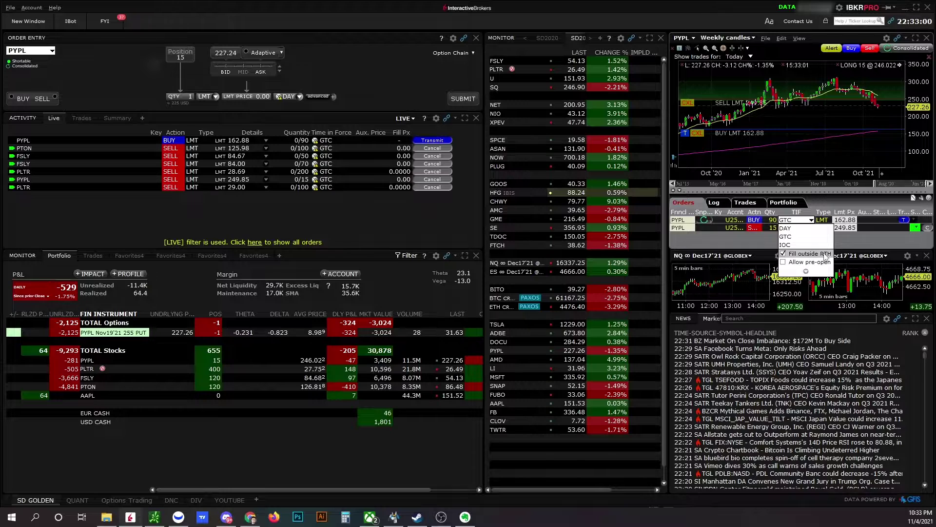
left_click(758, 238)
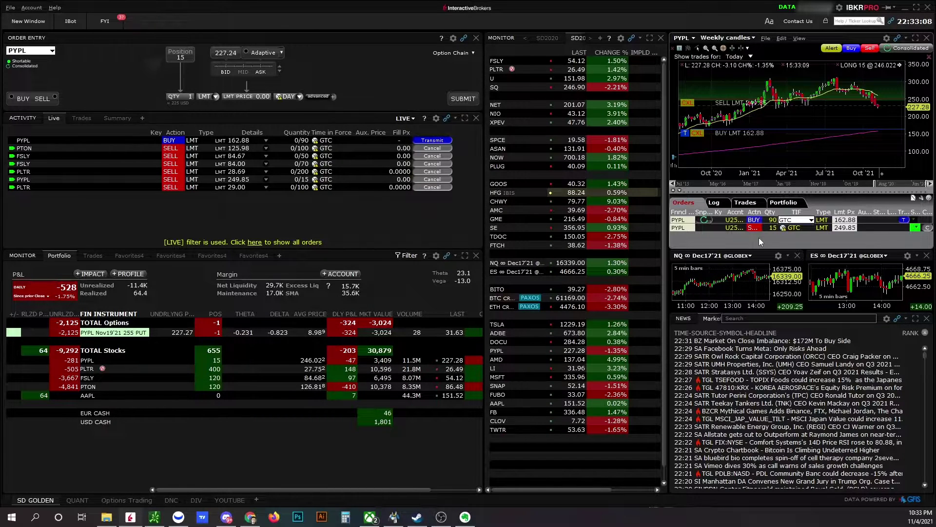
Transmit the 90-share PYPL buy at 162.88, then cancel it, leaving six GTC sells
left_click(902, 220)
left_click(903, 220)
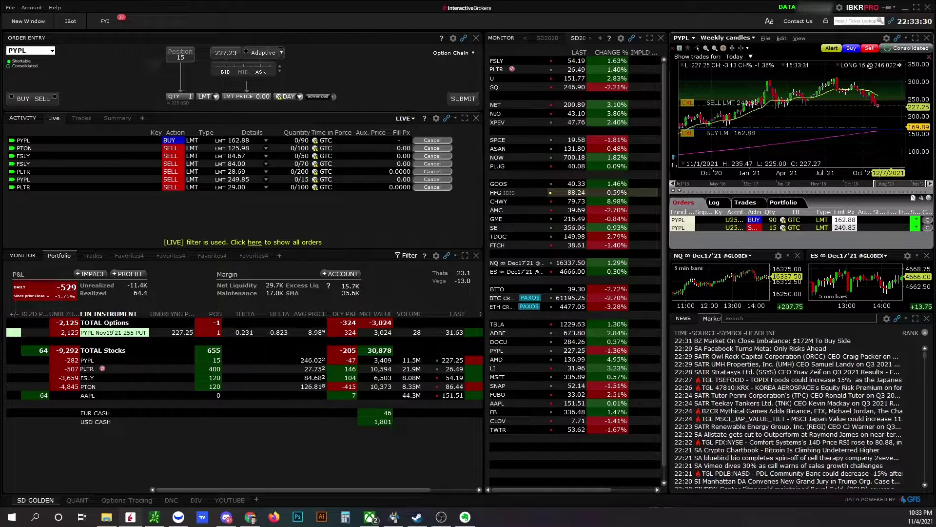
left_click(927, 221)
mouse_move(840, 229)
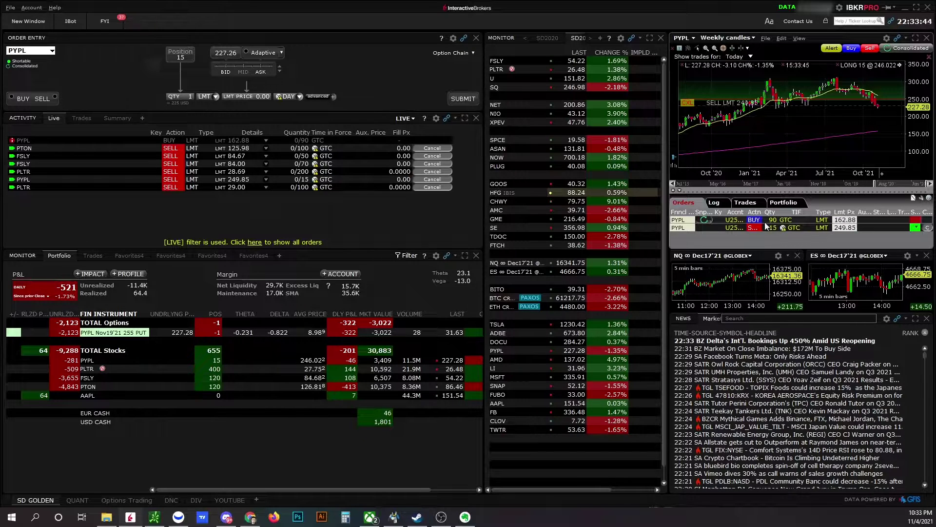
Open the Order Entry settings and go to the Presets page of the configuration
left_click(31, 10)
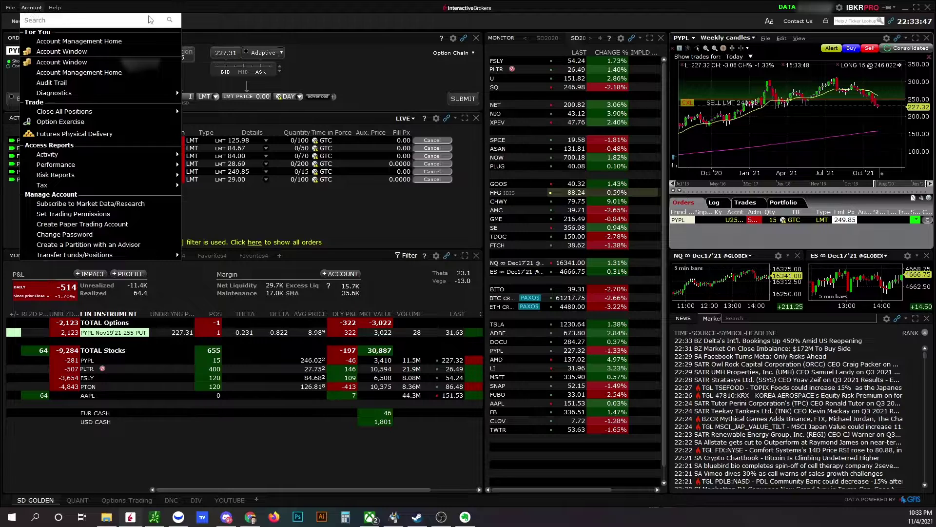
left_click(378, 43)
left_click(453, 39)
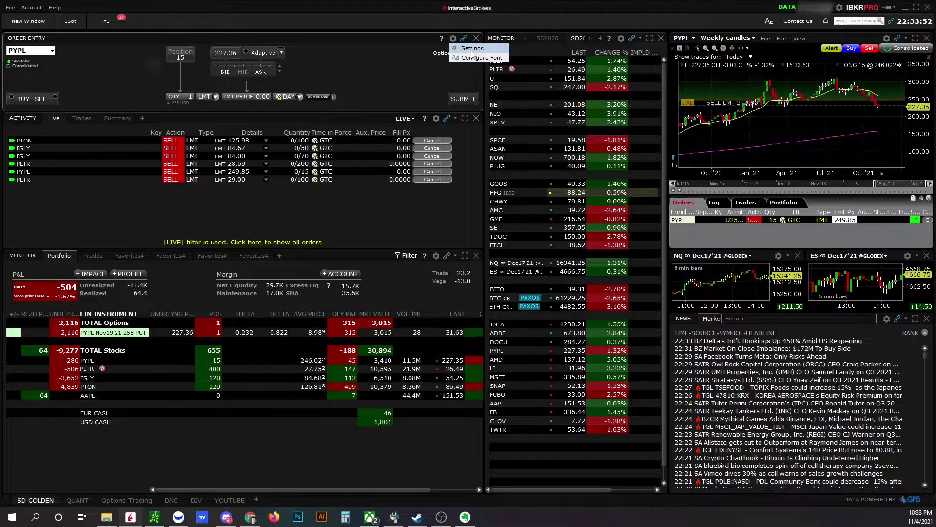
left_click(471, 48)
scroll(192, 255, "down", 2)
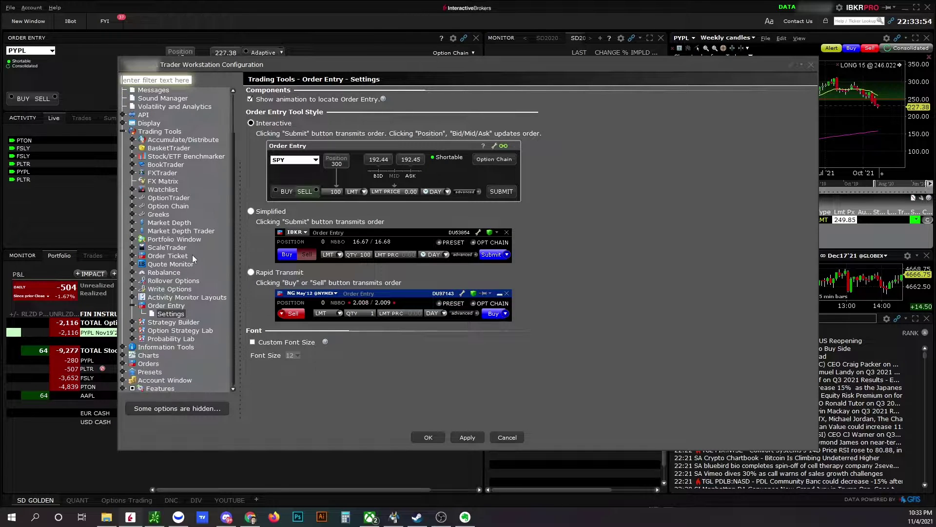
left_click(150, 373)
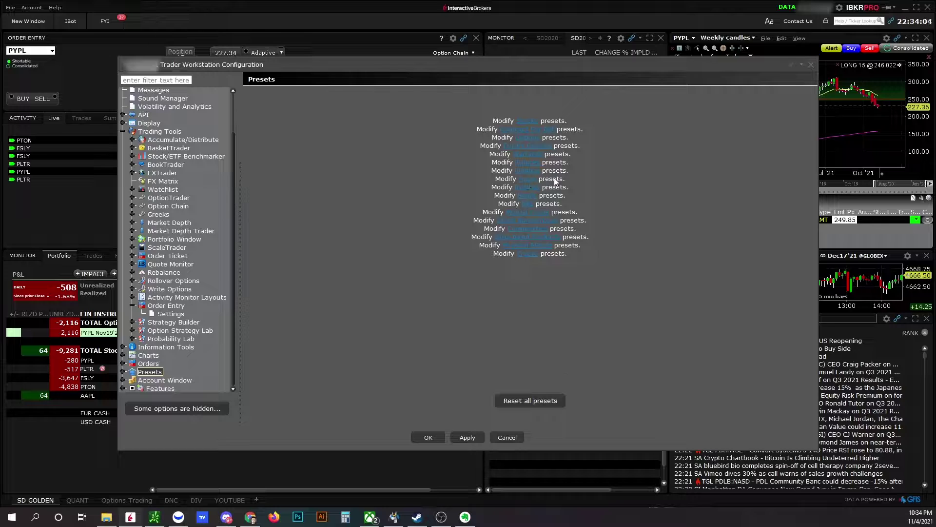
Open the Stocks presets and choose GTC as the default Time in Force
left_click(524, 125)
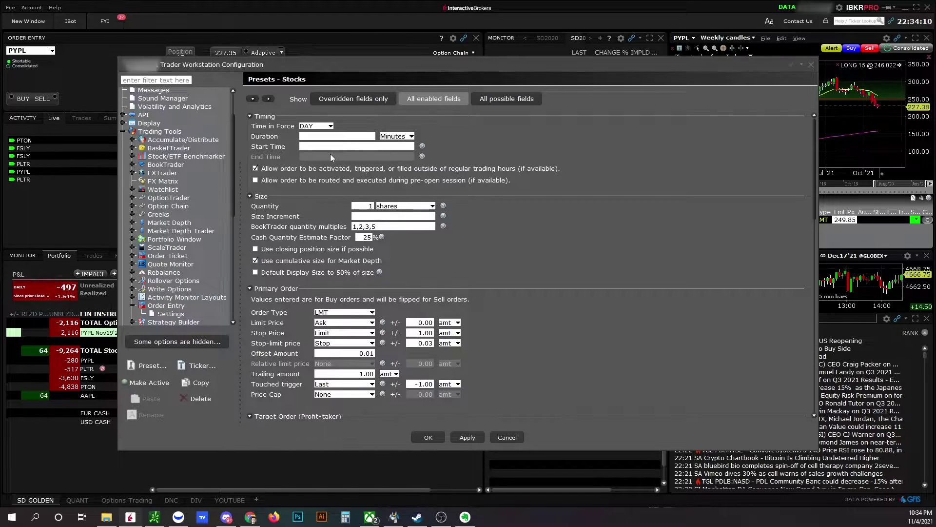
scroll(330, 154, "down", 3)
scroll(329, 236, "up", 3)
scroll(329, 238, "down", 2)
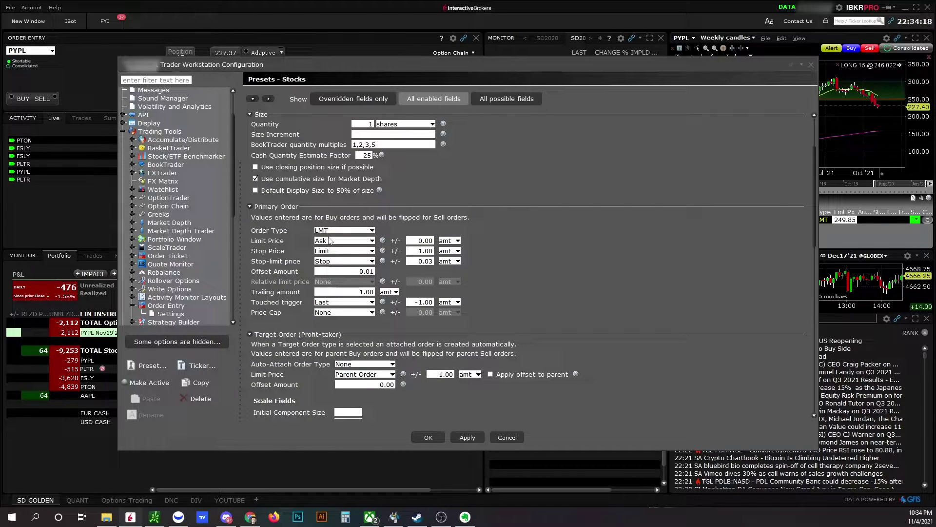
scroll(329, 239, "up", 2)
left_click(322, 128)
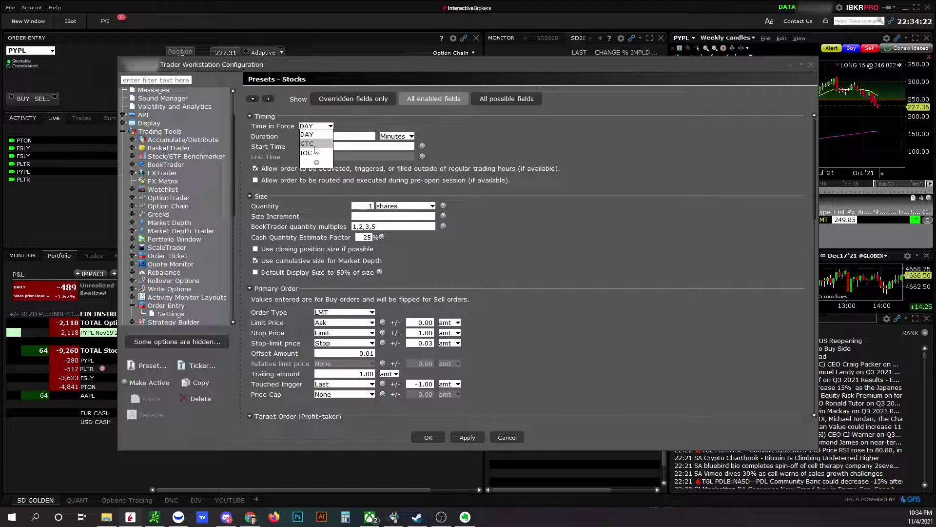
left_click(315, 144)
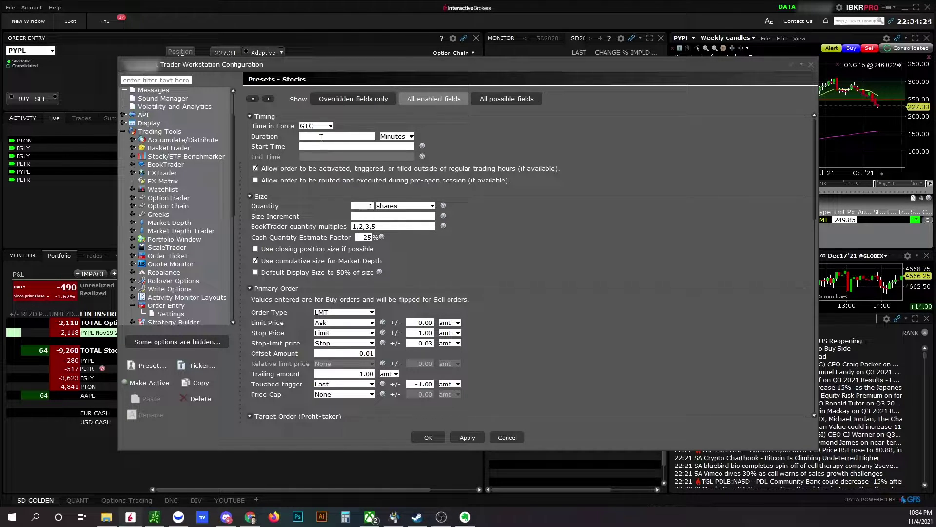
left_click(321, 136)
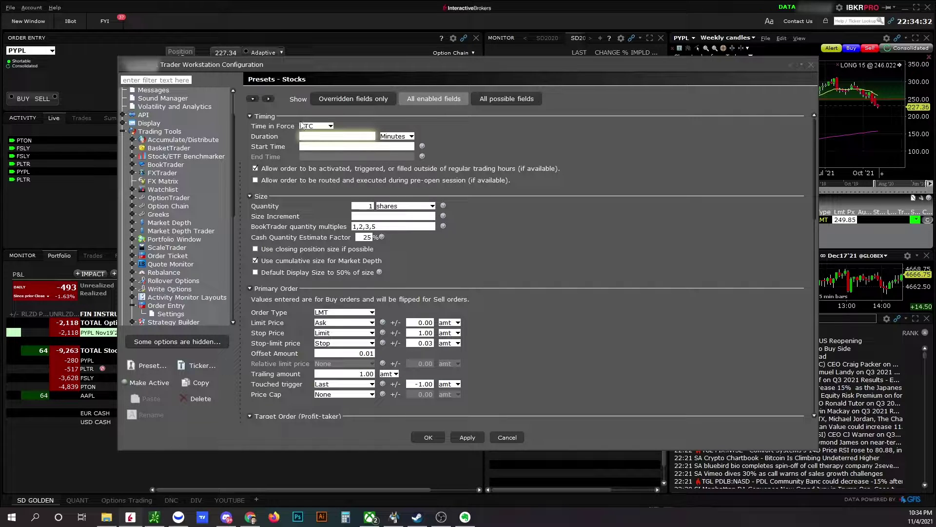
left_click(303, 126)
left_click(307, 134)
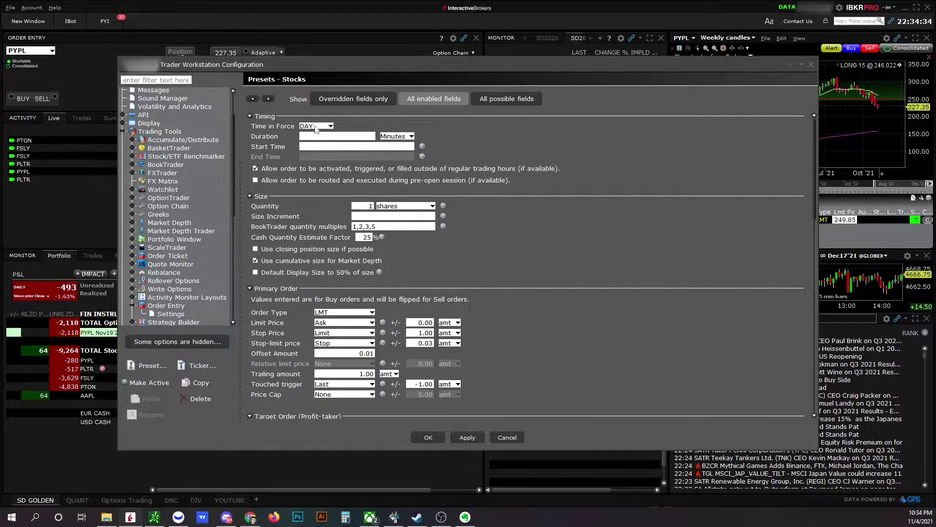
left_click(316, 126)
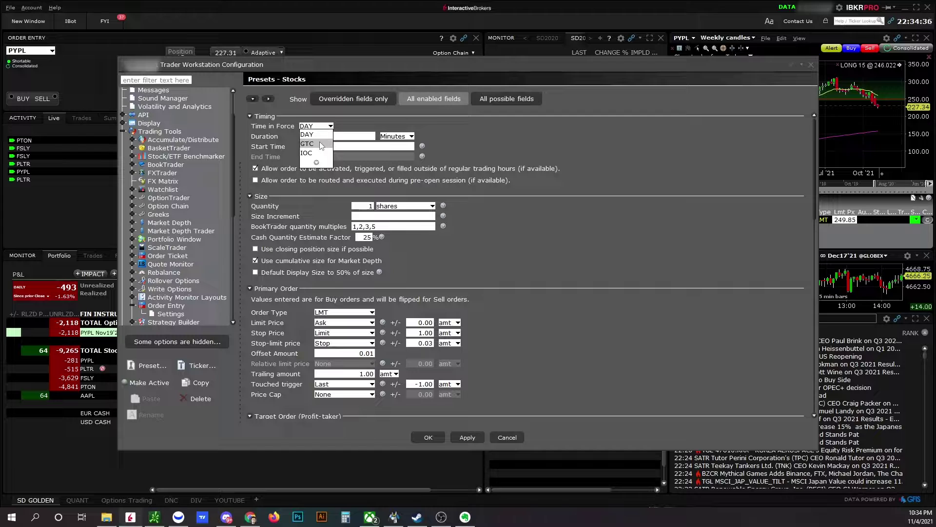
left_click(320, 143)
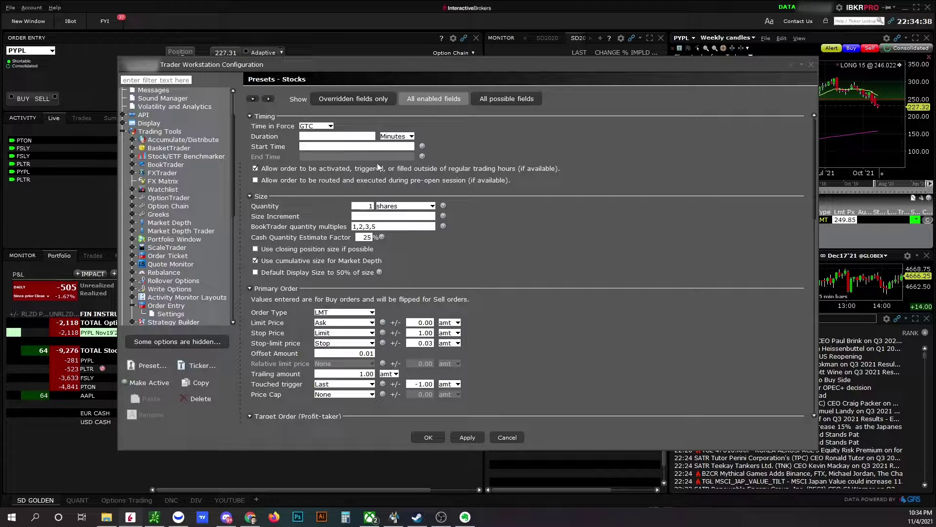
Check the stock preset's default quantity and size increment fields
scroll(375, 294, "down", 3)
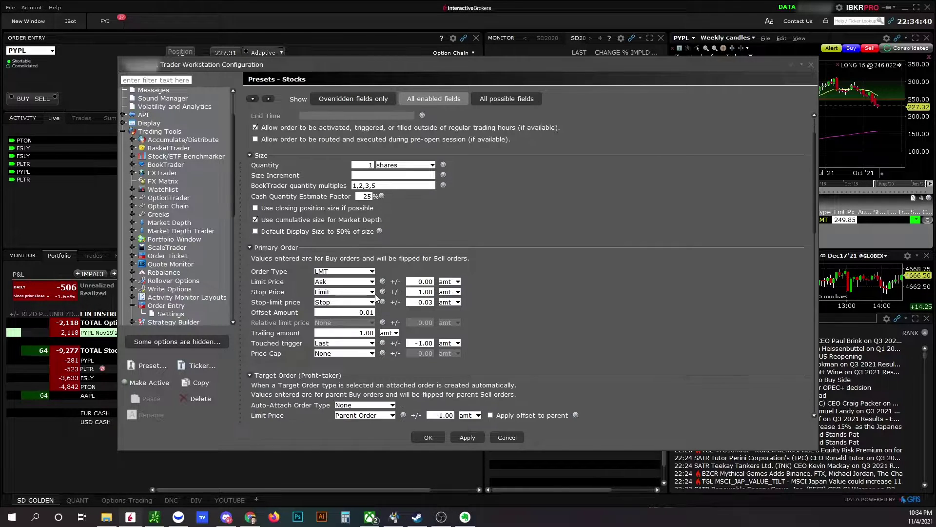
scroll(375, 294, "up", 3)
left_click(362, 205)
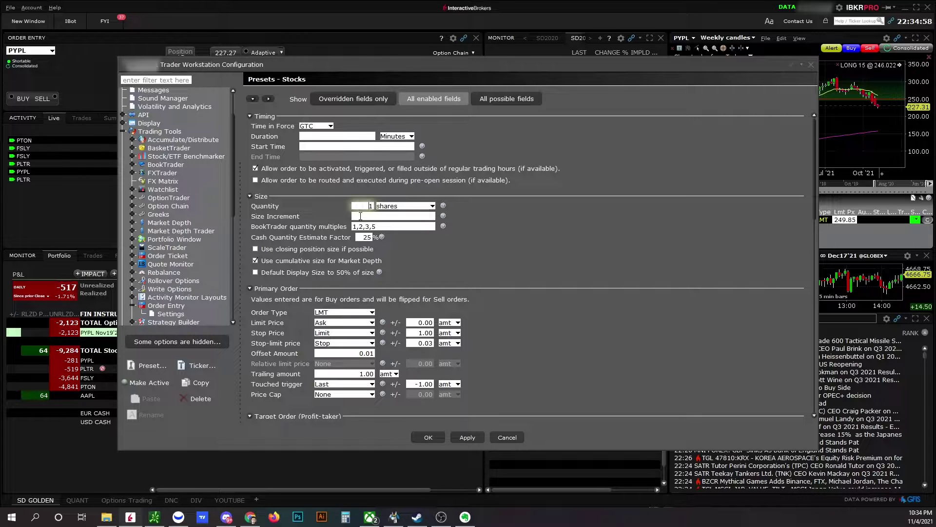
key("Tab")
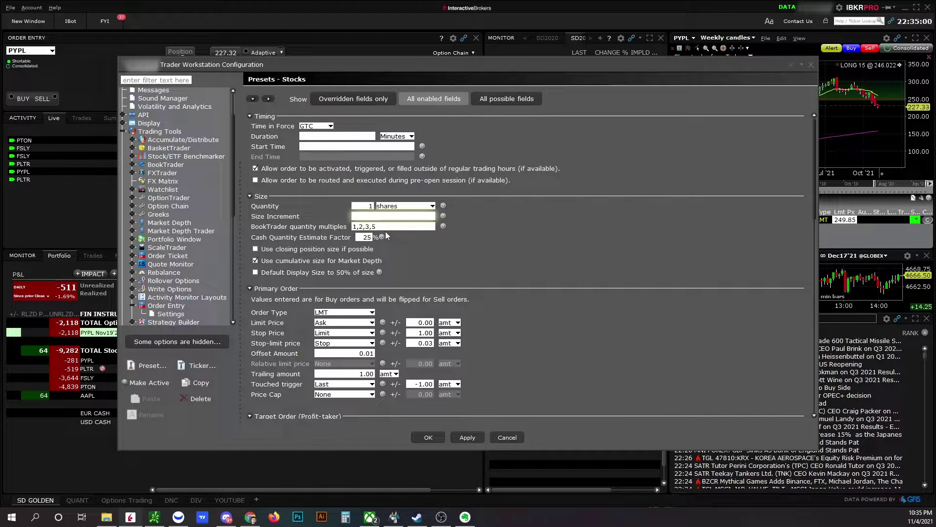
Scroll through the remaining stock preset fields down to the 100-share Size Limit and back
scroll(376, 289, "down", 1)
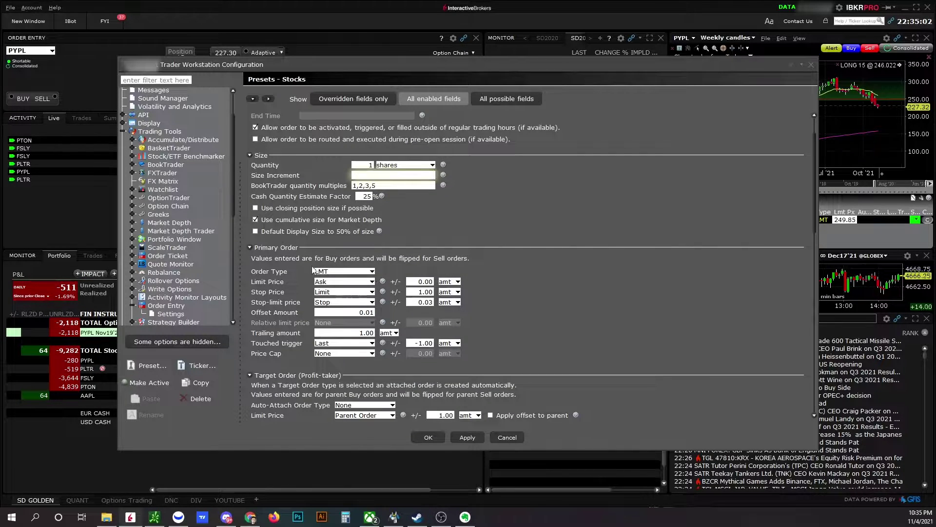
scroll(334, 272, "down", 1)
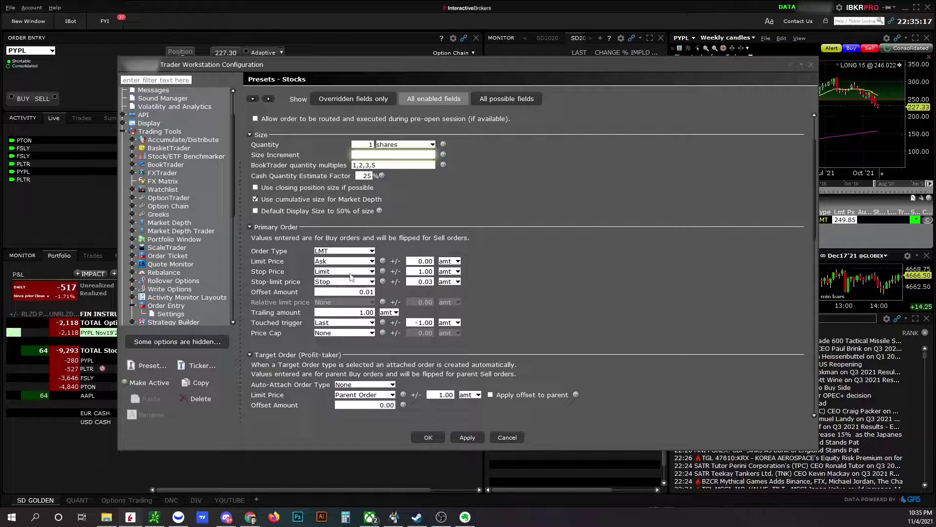
scroll(353, 281, "down", 3)
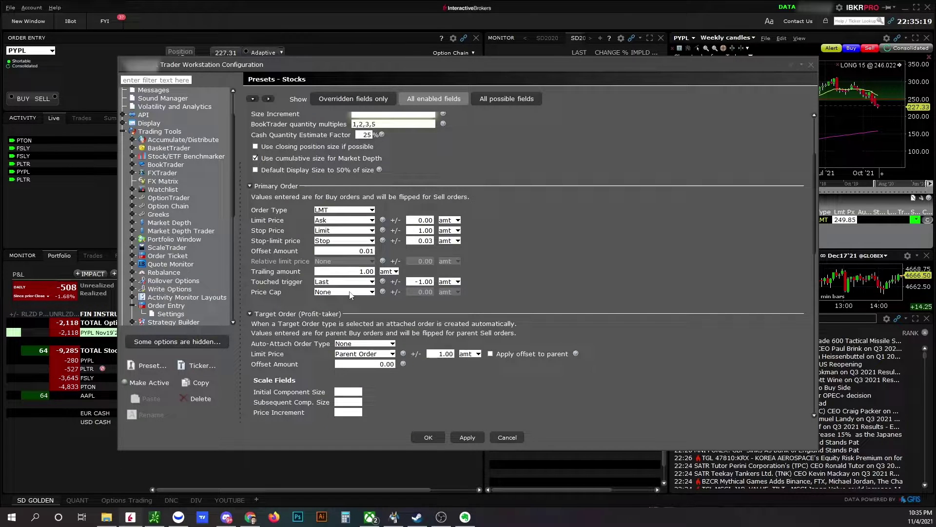
scroll(350, 294, "down", 4)
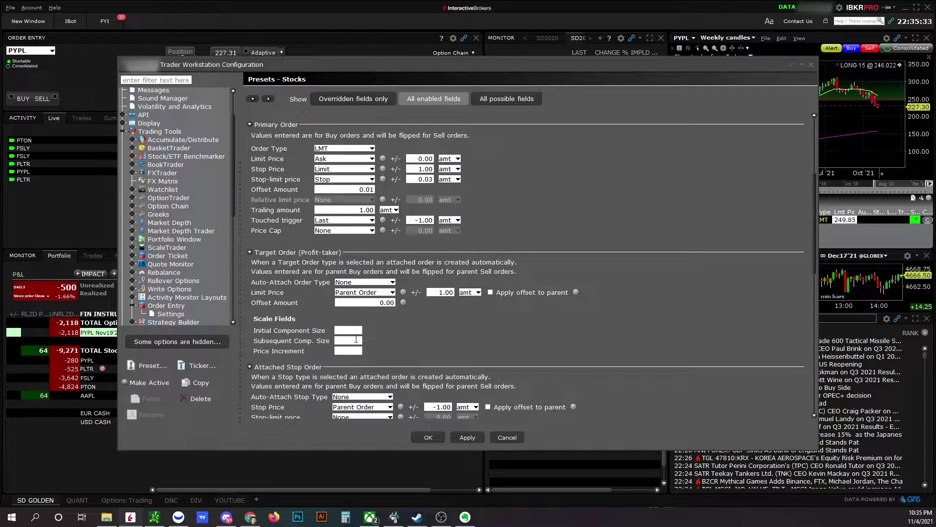
scroll(356, 340, "down", 3)
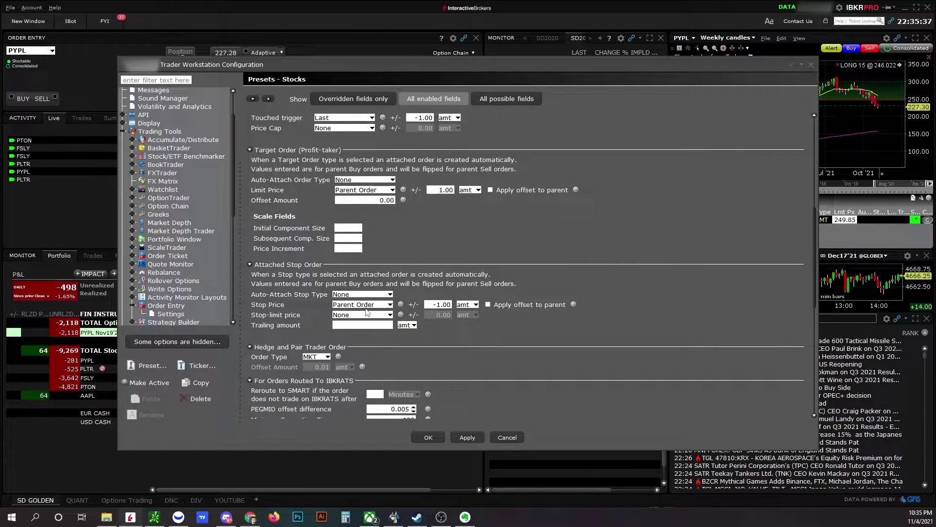
scroll(367, 311, "down", 3)
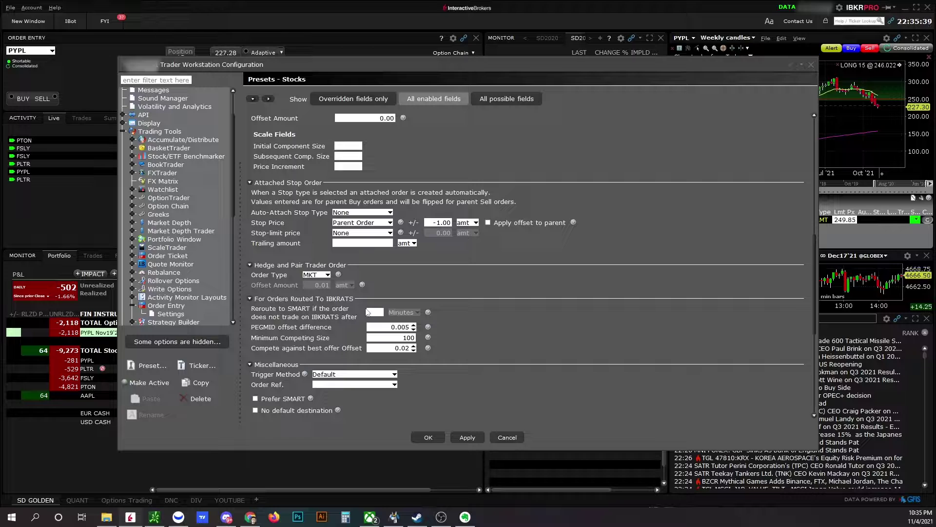
scroll(368, 313, "down", 2)
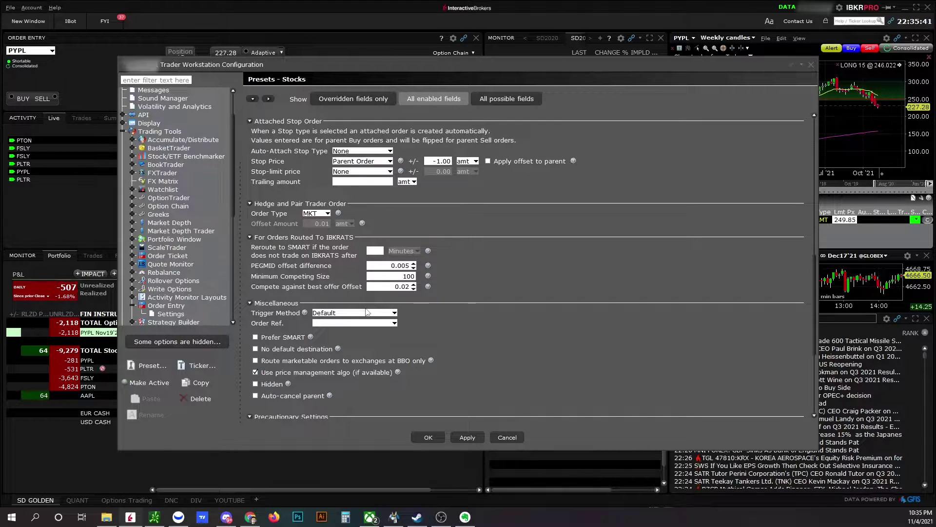
scroll(366, 311, "down", 5)
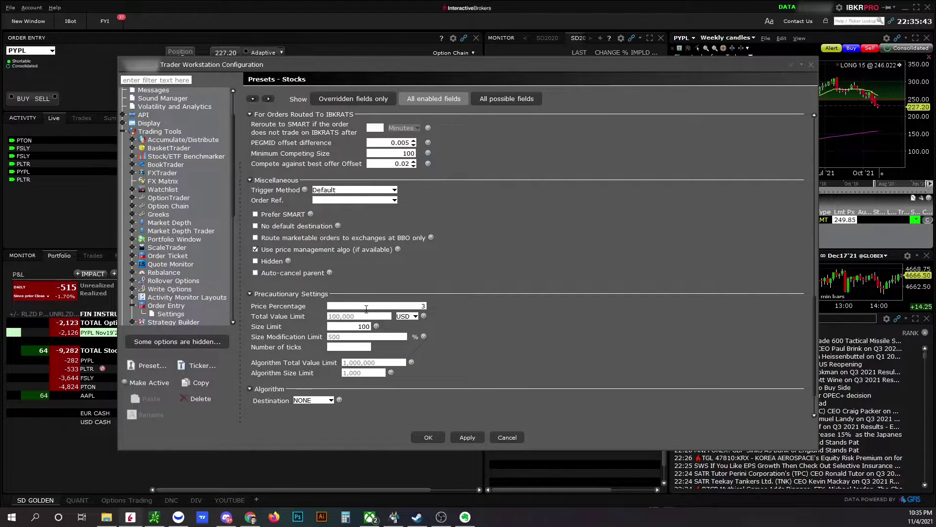
scroll(363, 315, "down", 2)
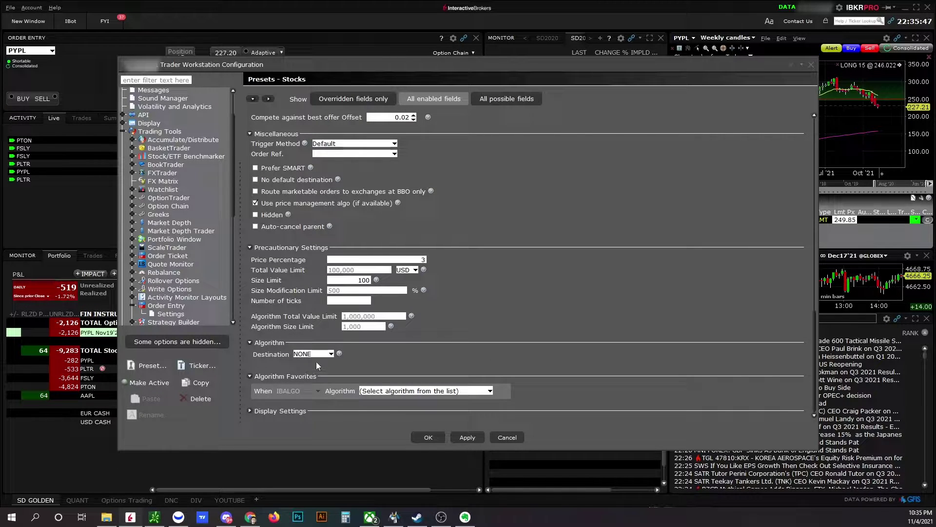
scroll(336, 302, "up", 1)
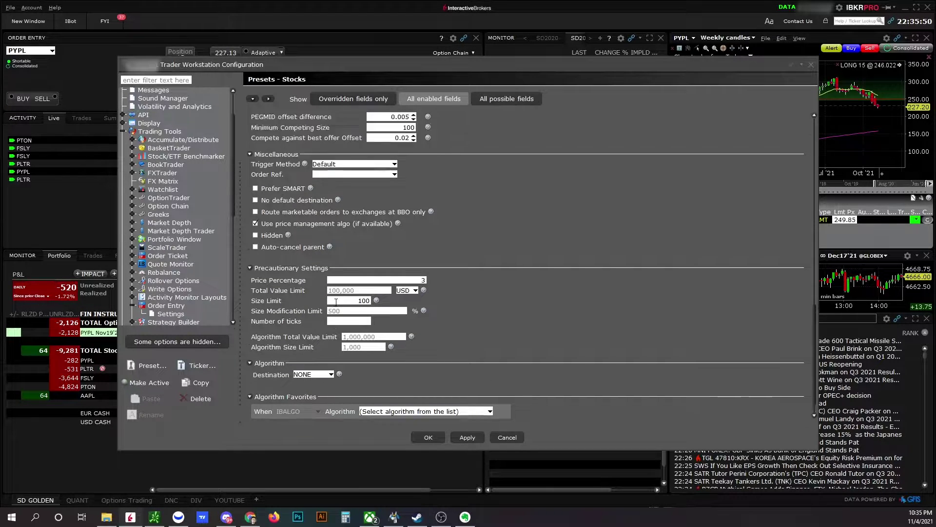
scroll(336, 302, "up", 2)
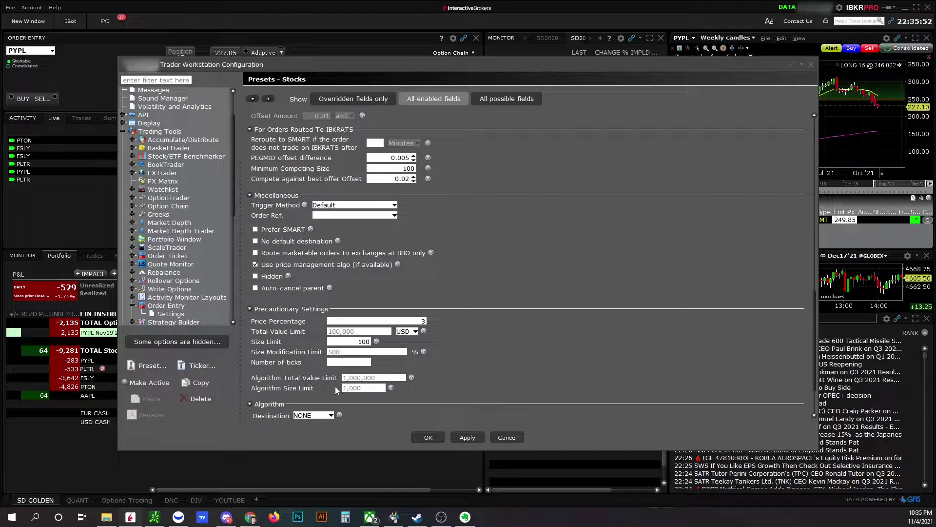
scroll(337, 385, "up", 3)
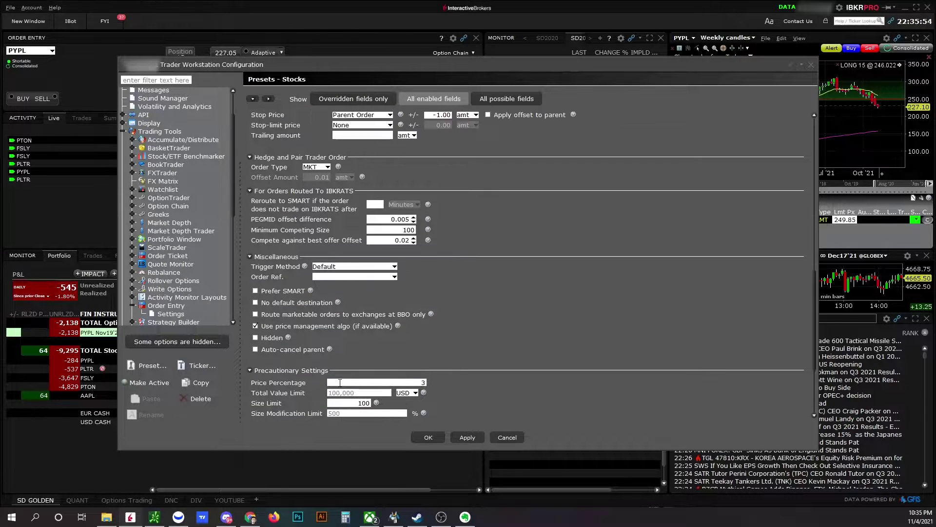
scroll(340, 382, "up", 10)
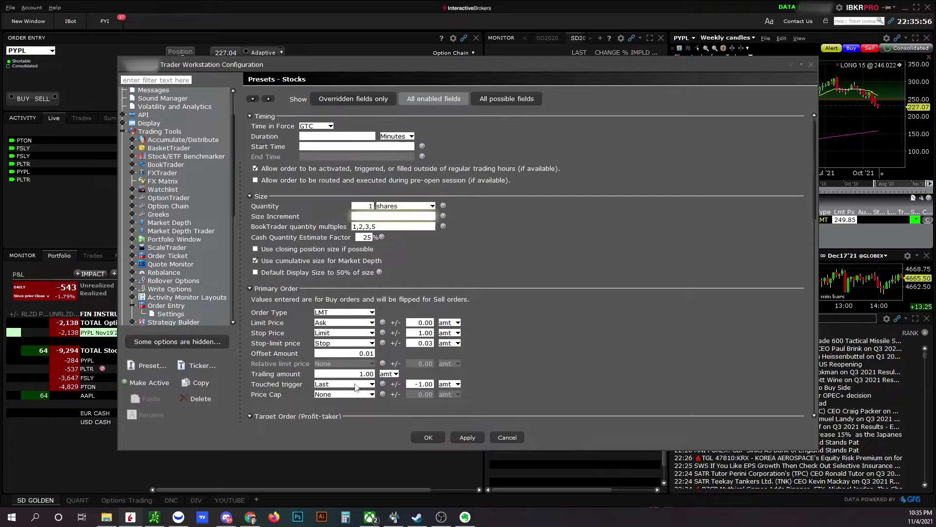
Cancel the configuration, load NOW and check its order's time in force options
left_click(499, 440)
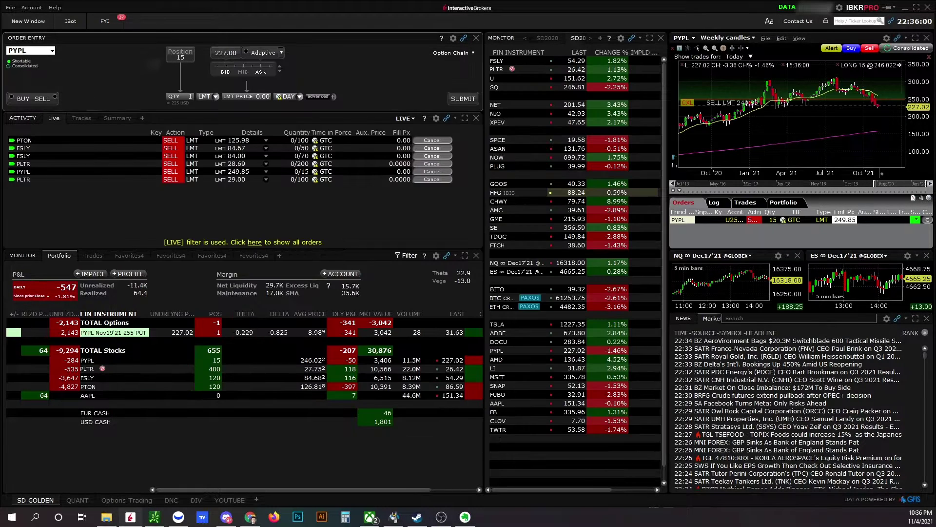
left_click(516, 156)
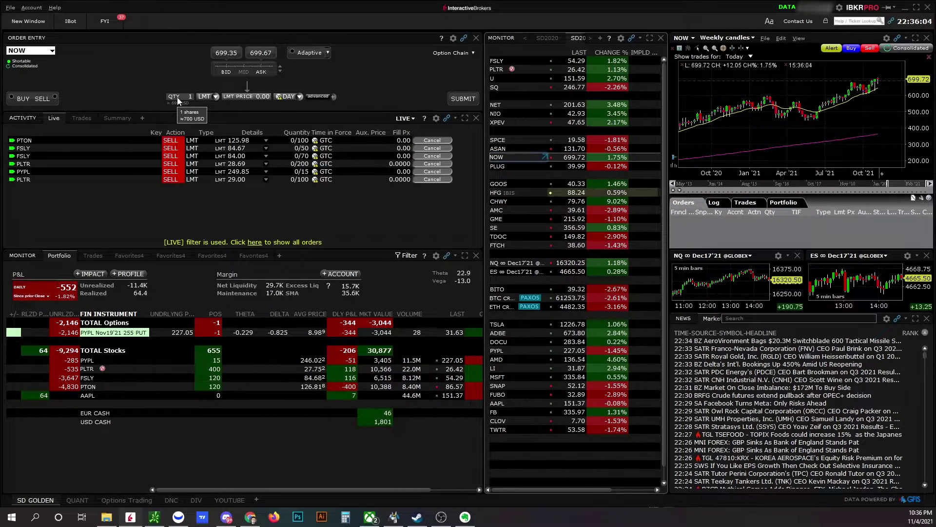
left_click(299, 97)
left_click(293, 107)
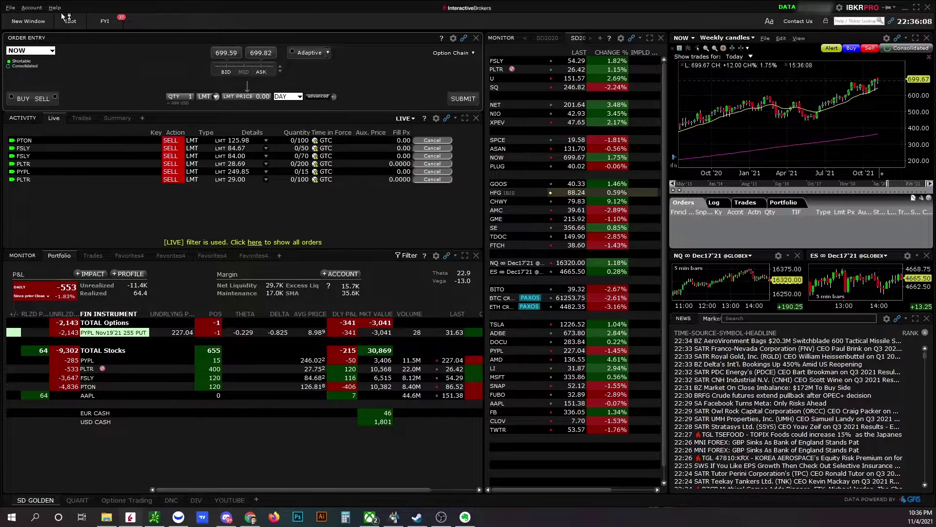
Return to Presets > Stocks in the configuration and set Time in Force to GTC
left_click(453, 38)
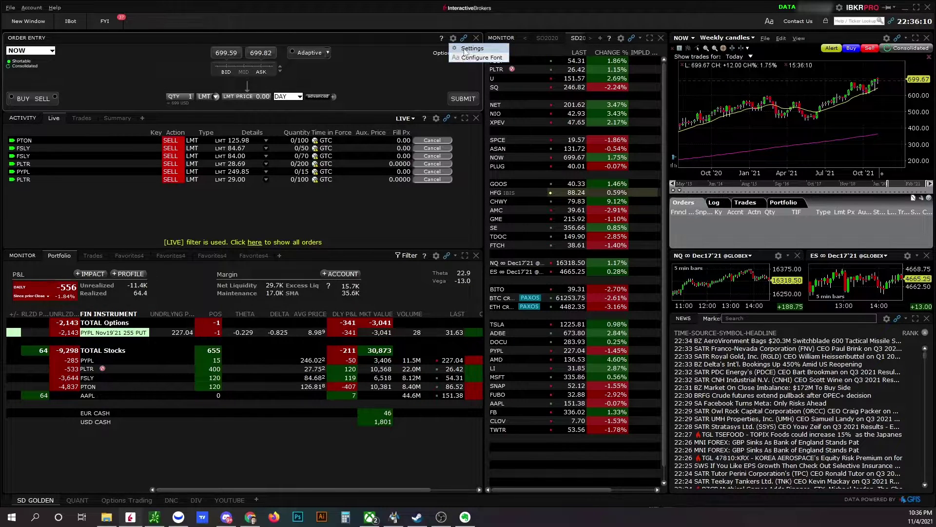
left_click(464, 52)
scroll(174, 374, "down", 5)
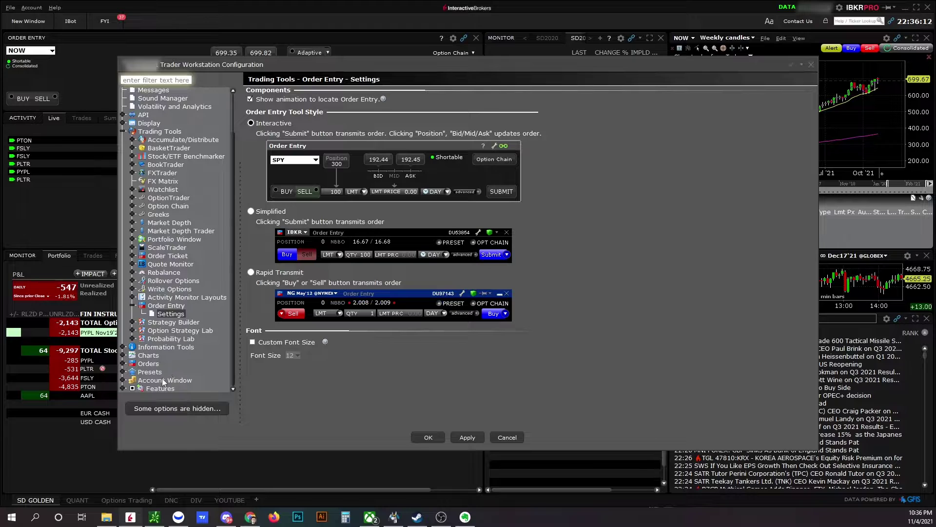
left_click(156, 375)
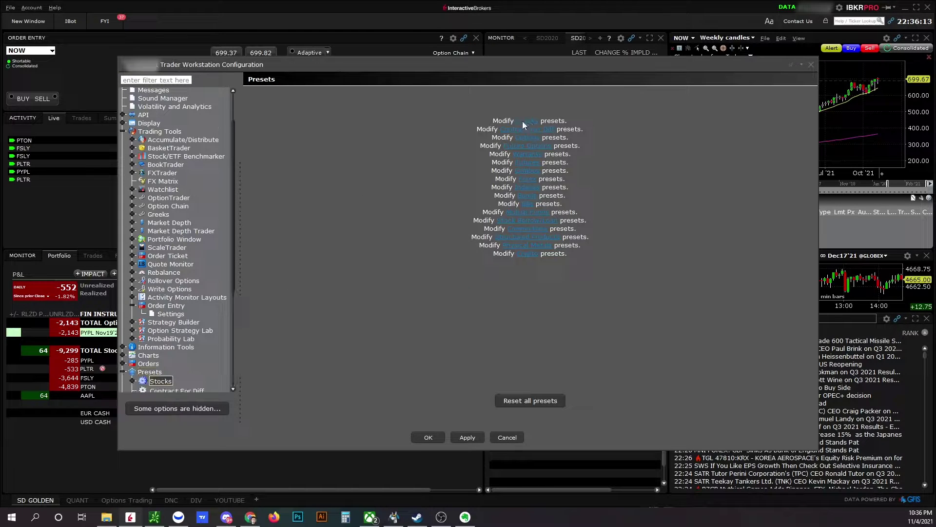
left_click(516, 122)
left_click(322, 126)
left_click(312, 139)
Apply the GTC preset to existing stock contracts and save the configuration
left_click(468, 438)
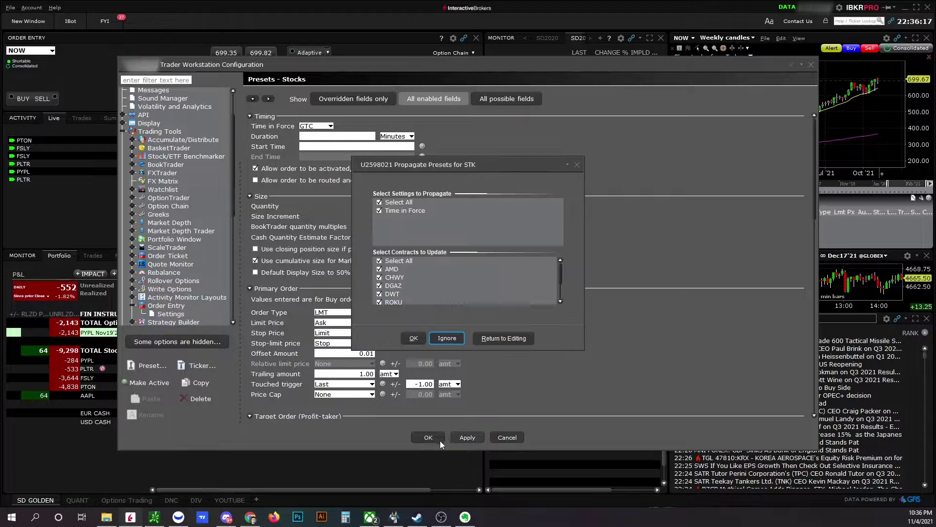
left_click(414, 339)
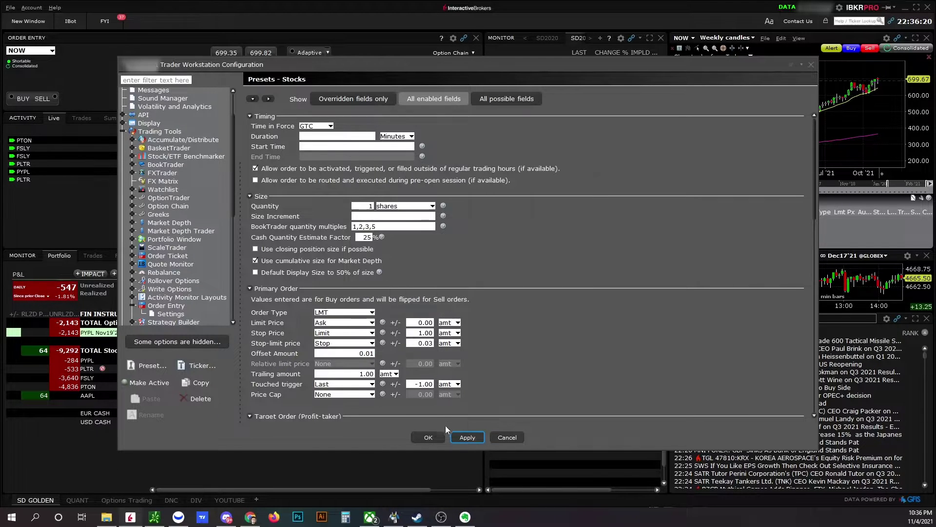
left_click(431, 437)
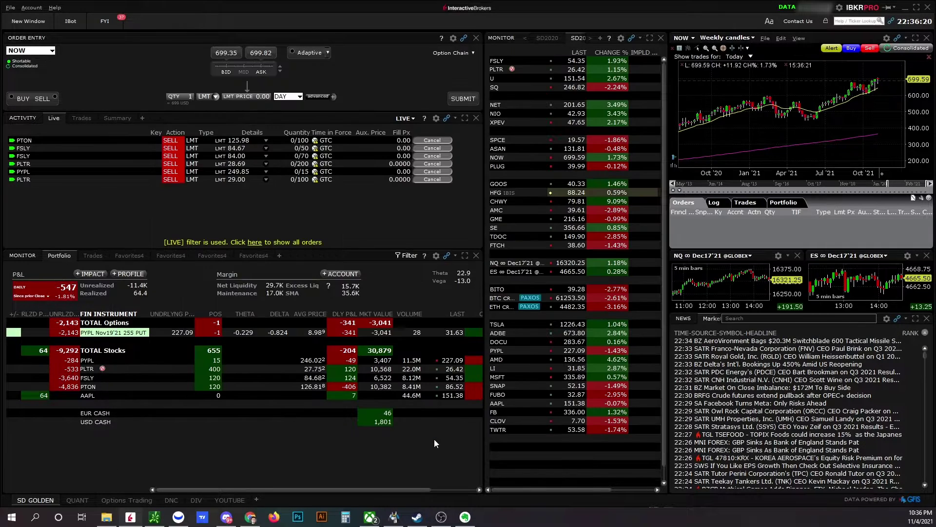
Load XPEV into order entry, keep GTC, and set the order side to BUY
left_click(520, 124)
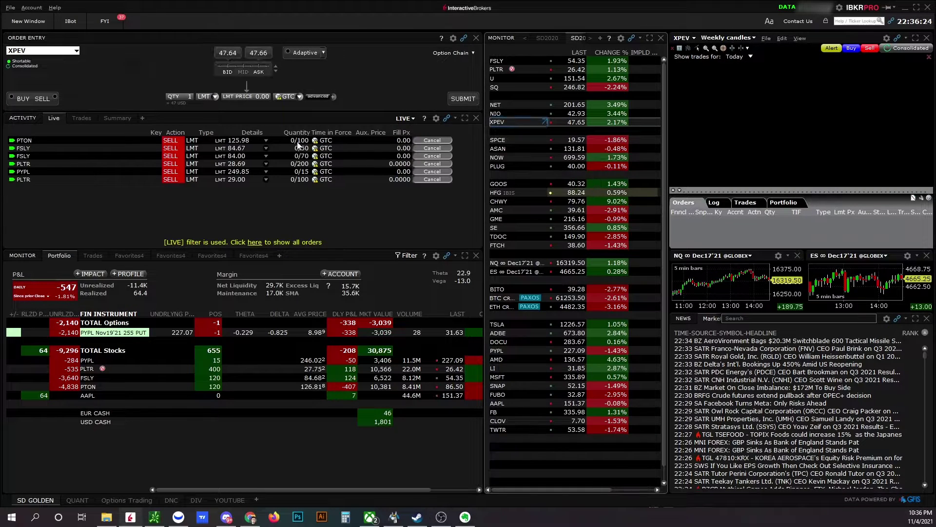
left_click(293, 98)
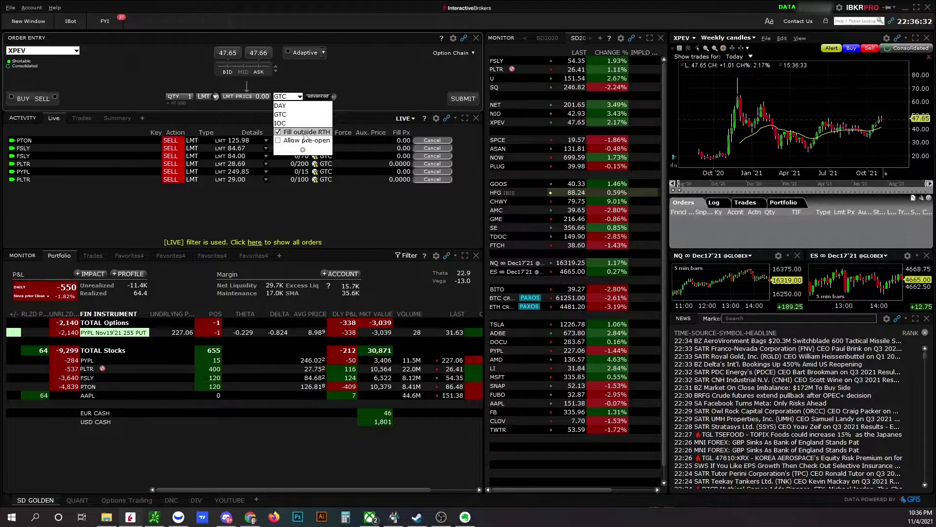
left_click(359, 104)
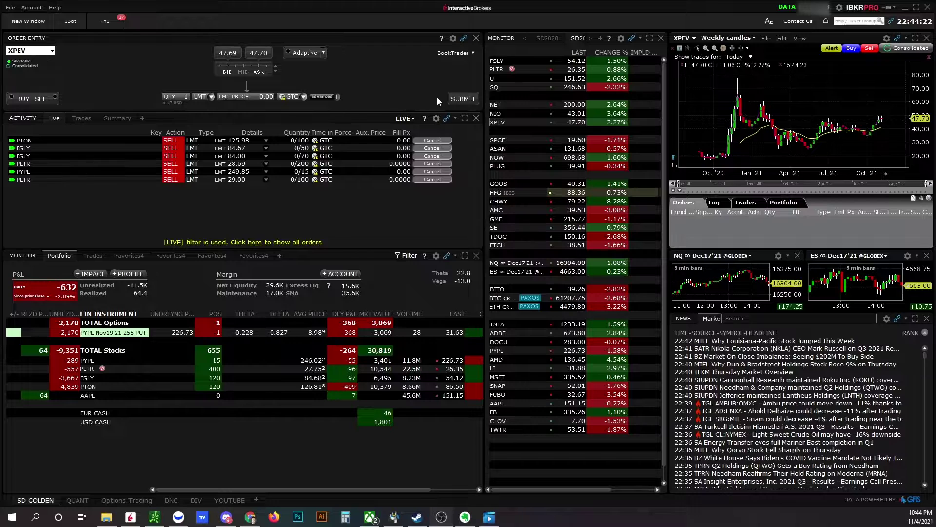
left_click(32, 98)
left_click(36, 99)
left_click(11, 99)
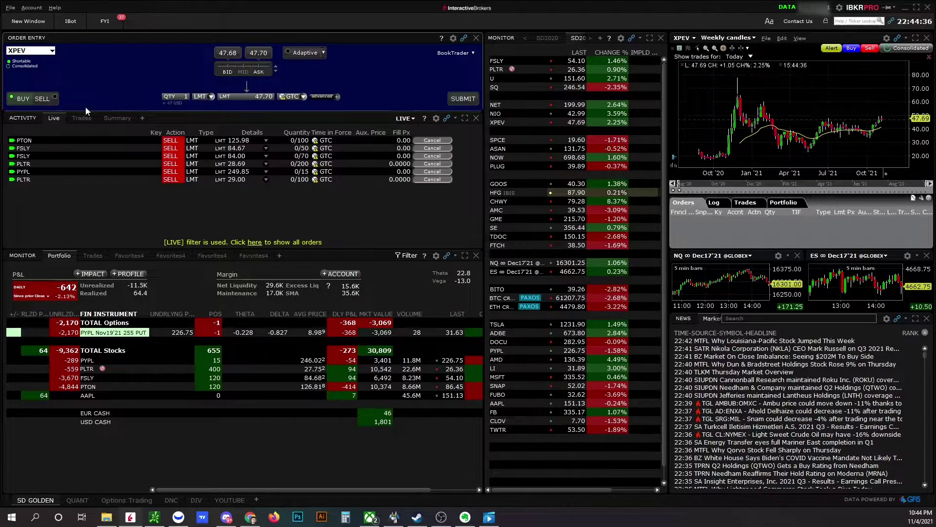
left_click(42, 100)
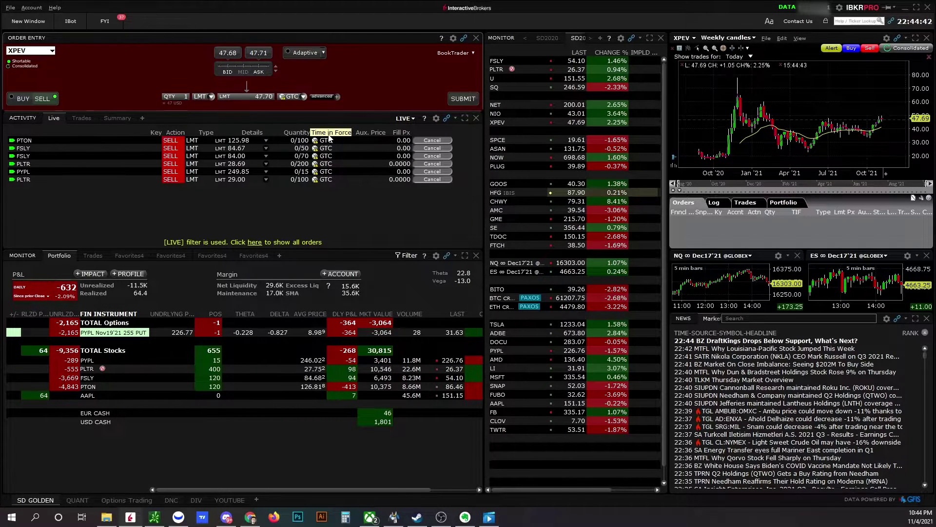
left_click(23, 97)
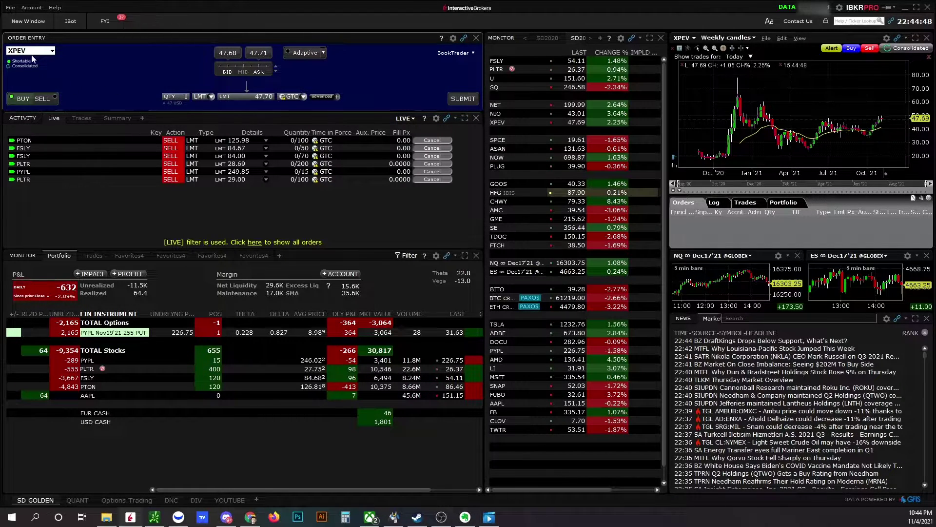
Enter a 30.00 limit price and a 101-share quantity for the XPEV order
left_click(250, 95)
type("30")
key("Return")
left_click(184, 96)
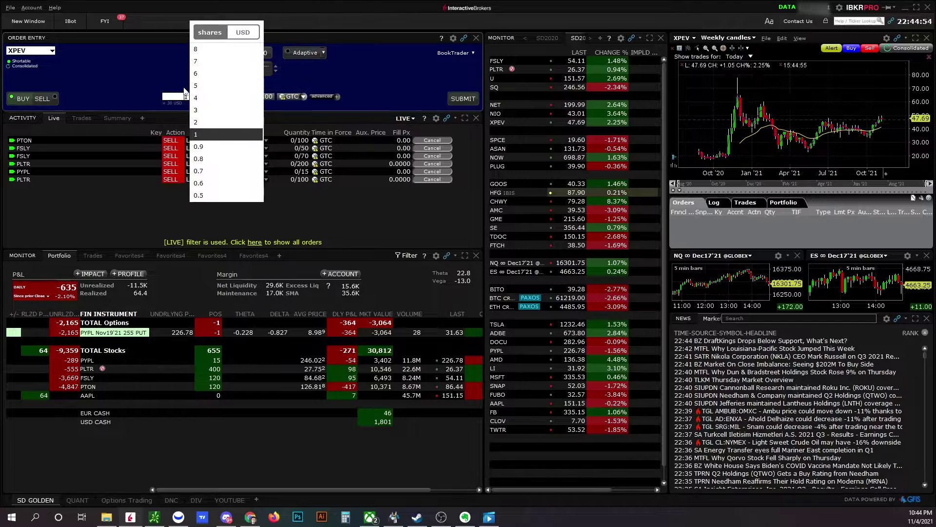
type("100")
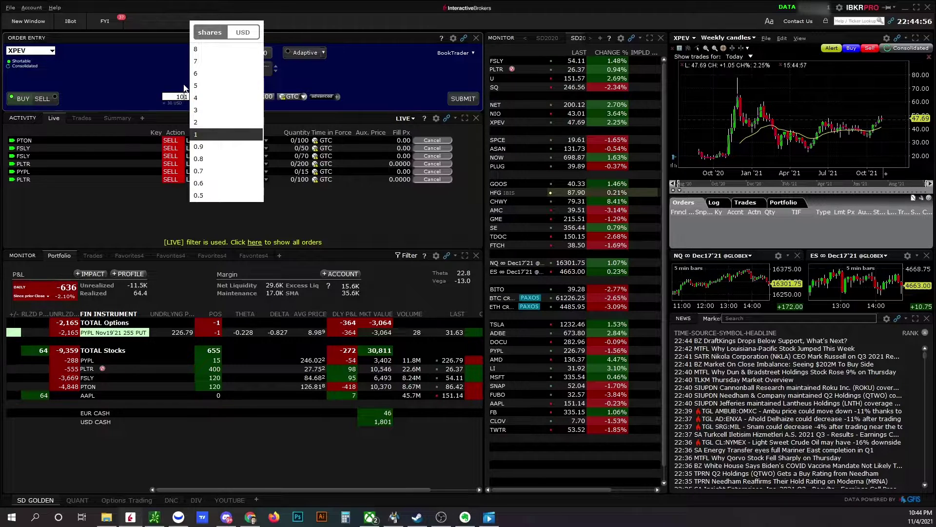
key("BackSpace")
key("Return")
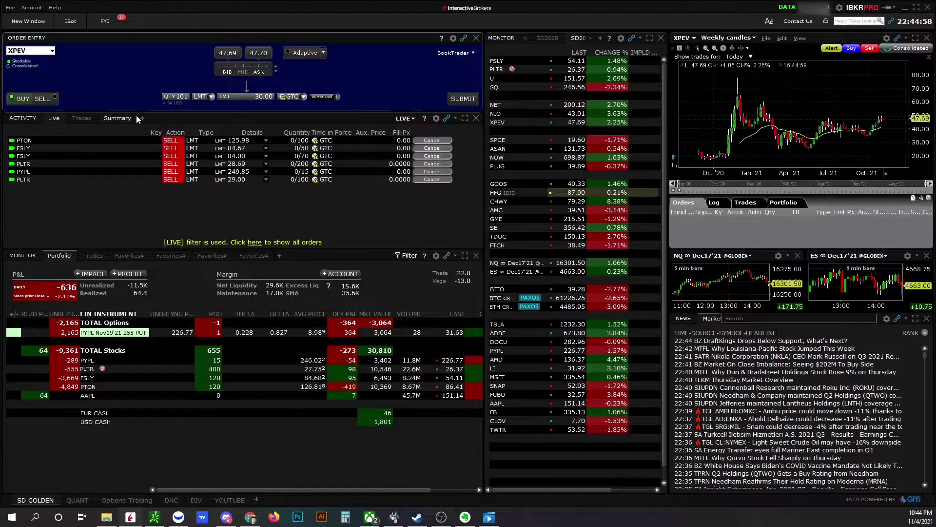
Submit the XPEV order and transmit it with Override past the 100-share size warning
left_click(452, 101)
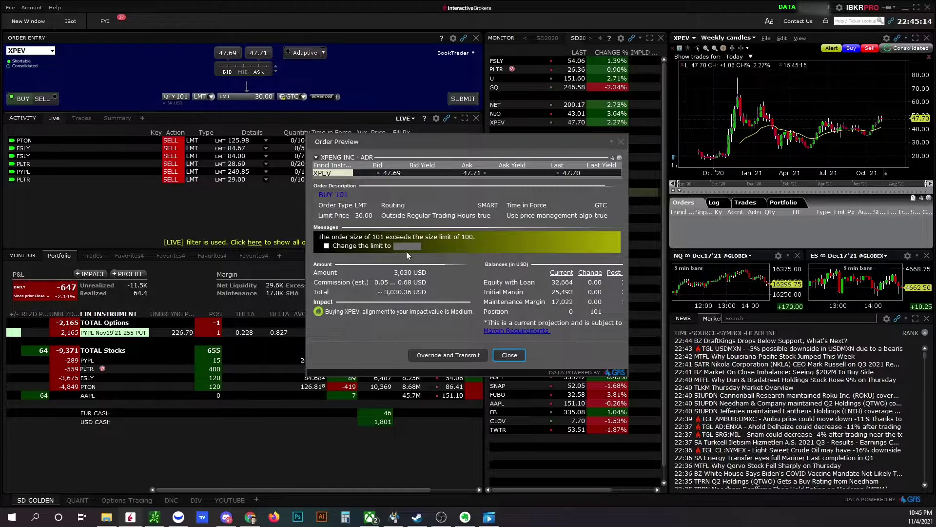
left_click(385, 248)
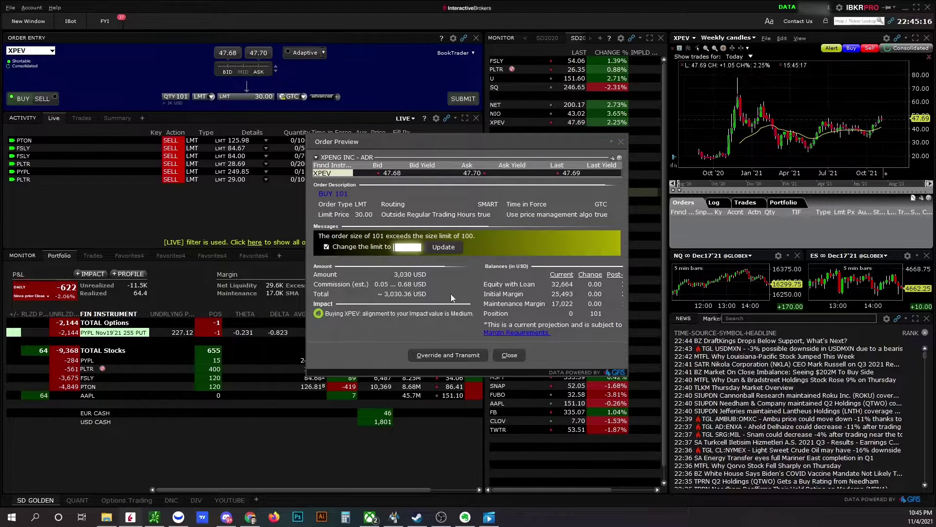
left_click(337, 248)
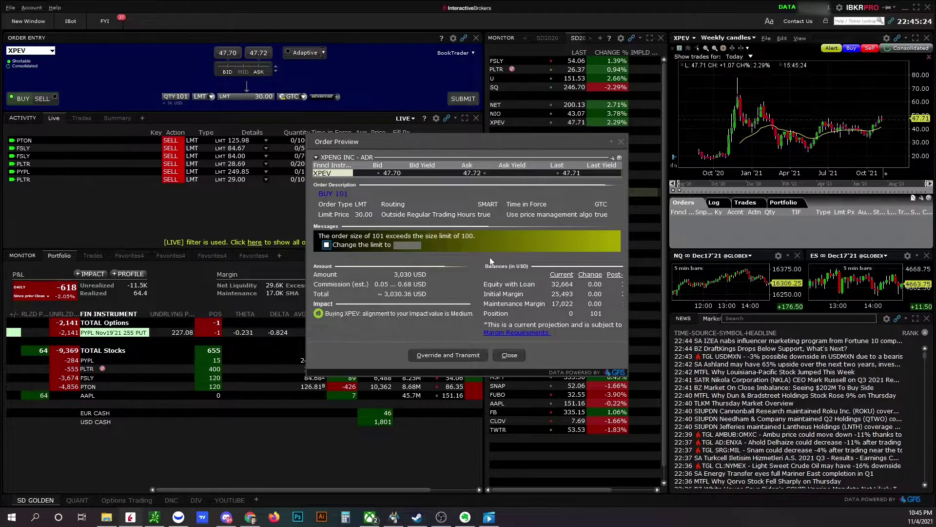
left_click(461, 355)
left_click(61, 141)
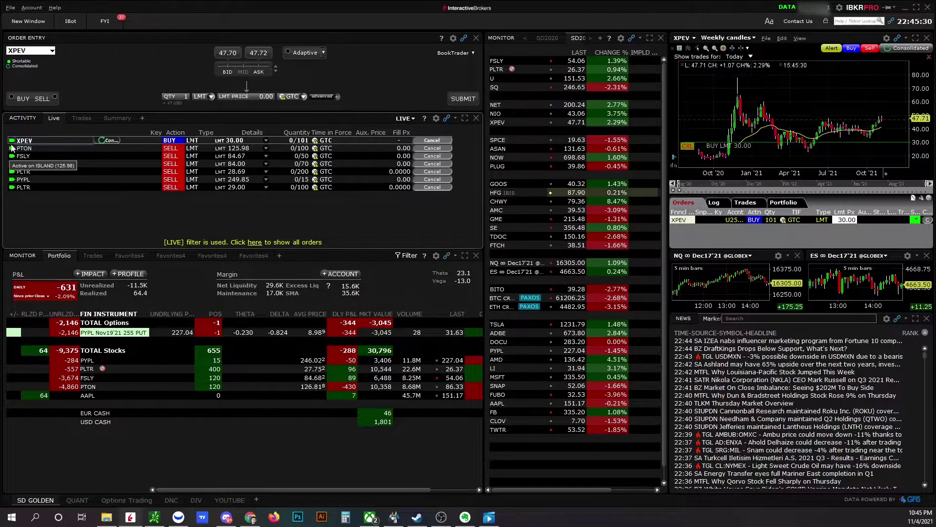
Cancel the working XPEV buy order in the Activity panel
mouse_move(12, 142)
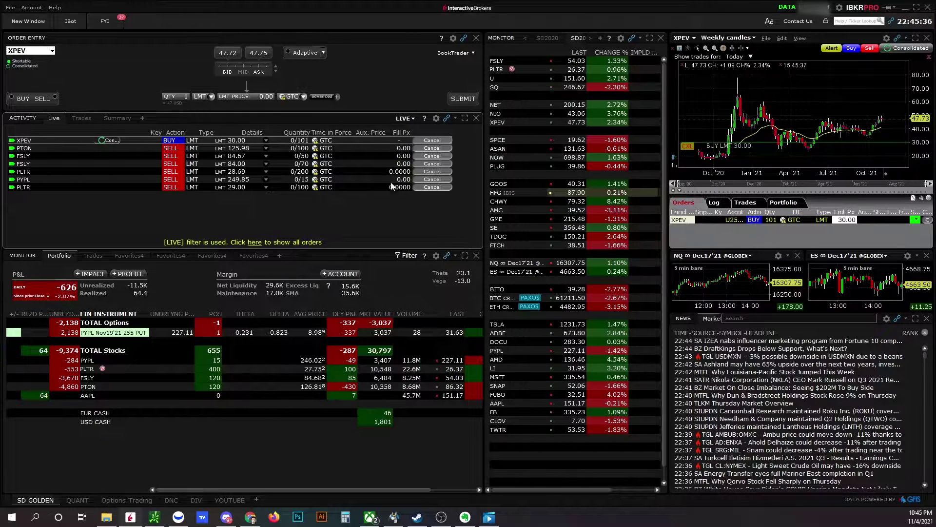
left_click(431, 140)
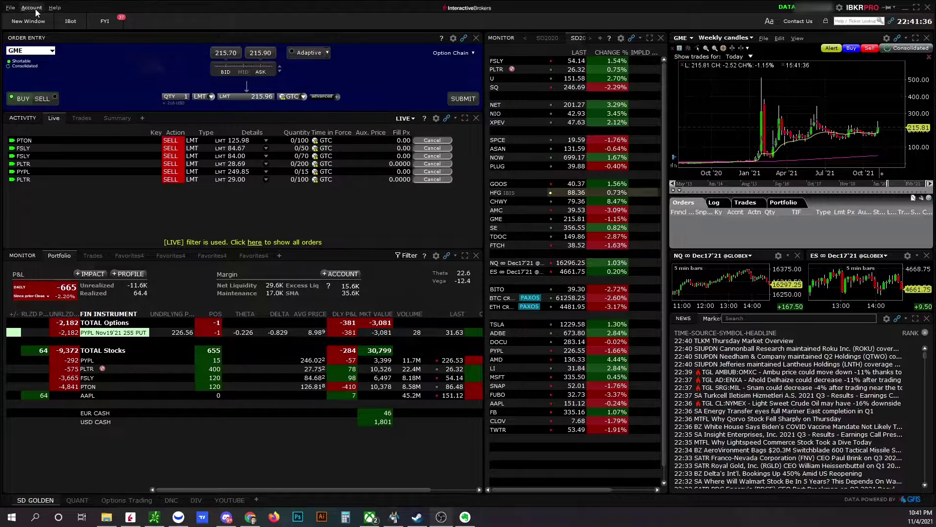
left_click(454, 37)
left_click(465, 49)
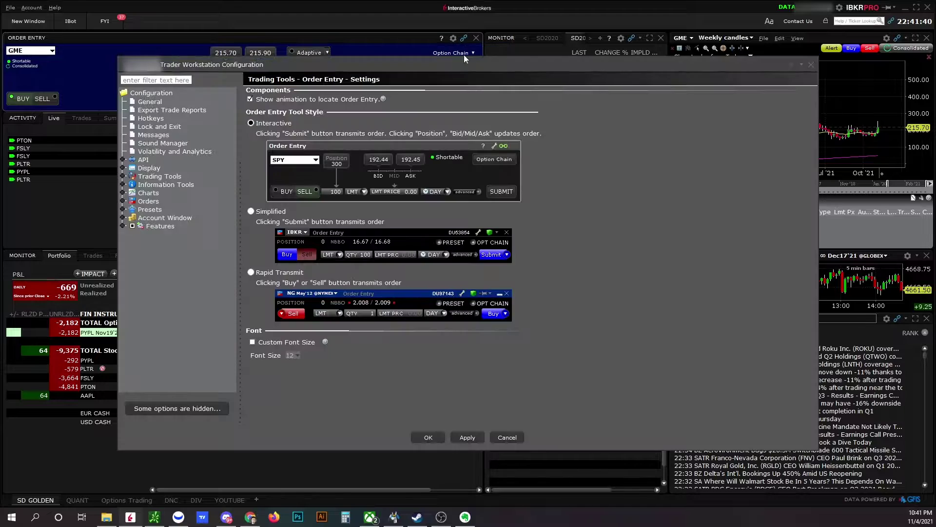
left_click(156, 119)
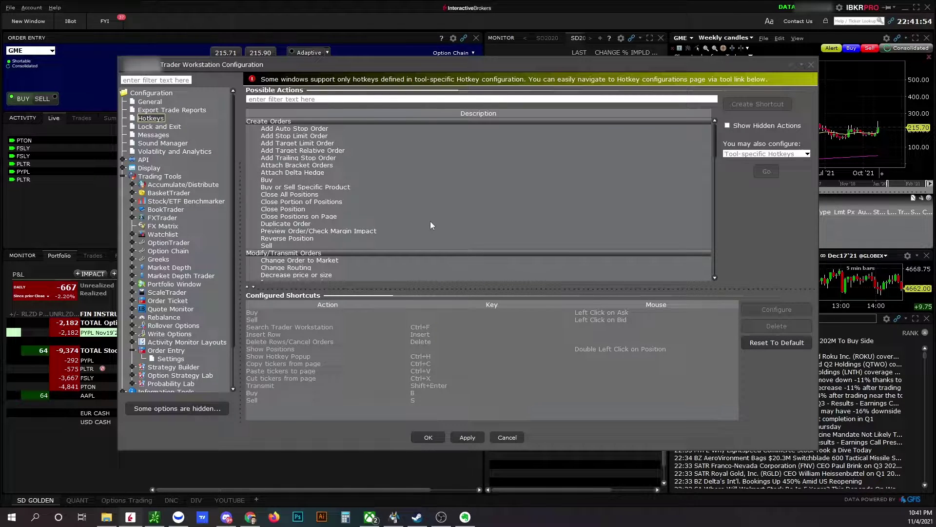
scroll(432, 221, "down", 10)
scroll(431, 222, "down", 5)
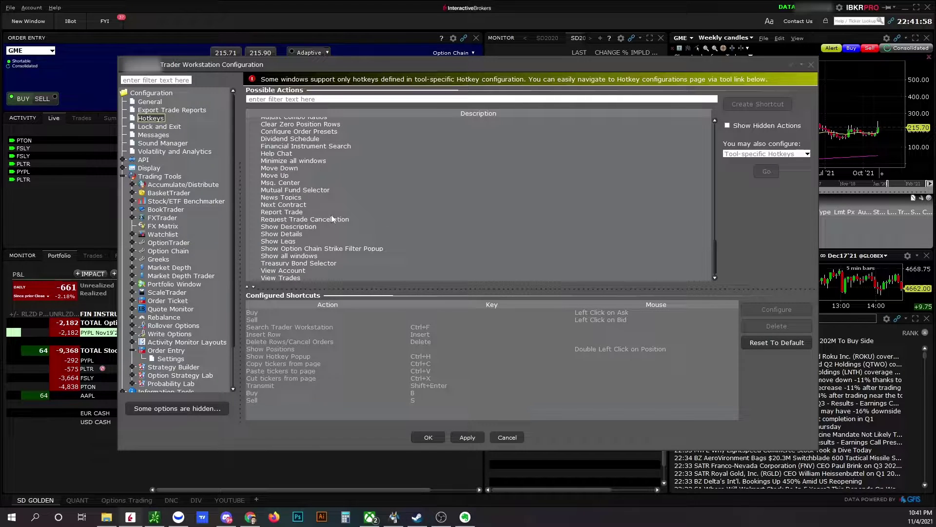
scroll(322, 234, "up", 4)
scroll(320, 235, "down", 5)
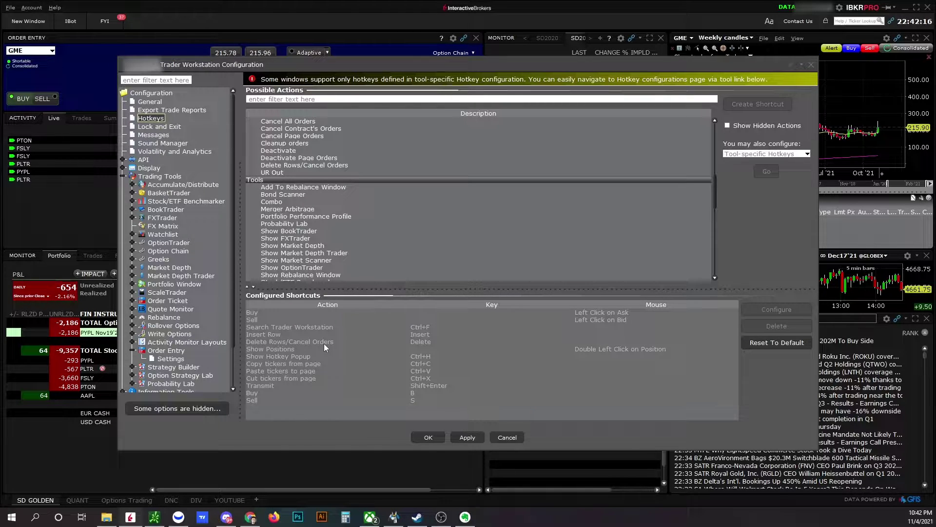
left_click(507, 437)
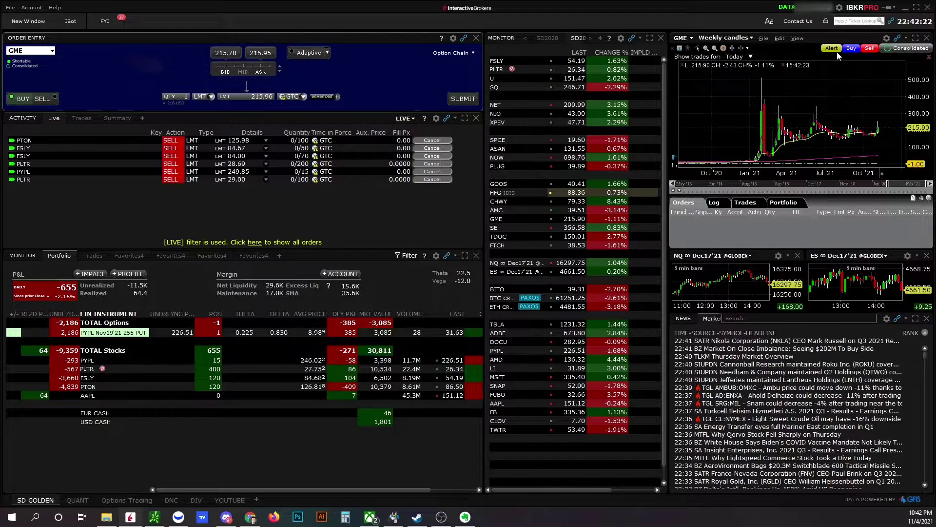
Stage a 1-share GME buy at 119.56 from the chart, transmit it, then cancel it
left_click(854, 143)
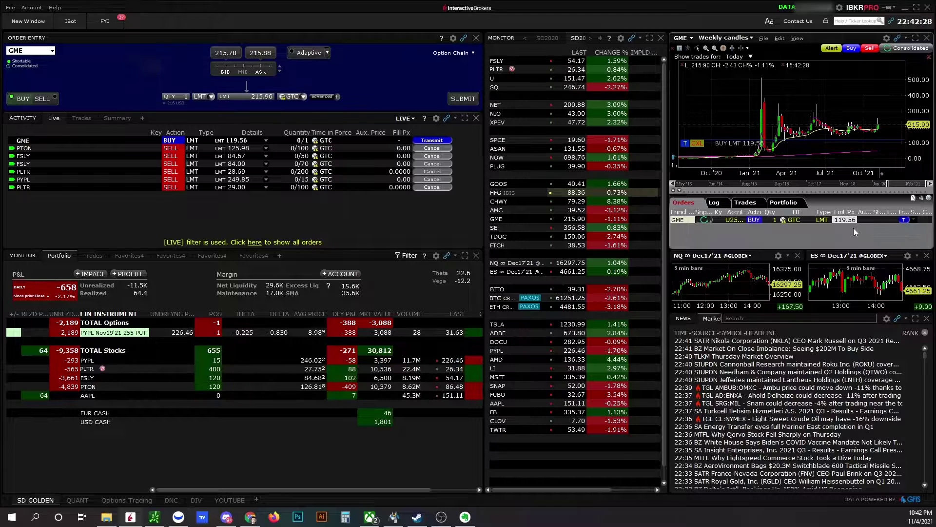
left_click(39, 140)
key("ctrl+t")
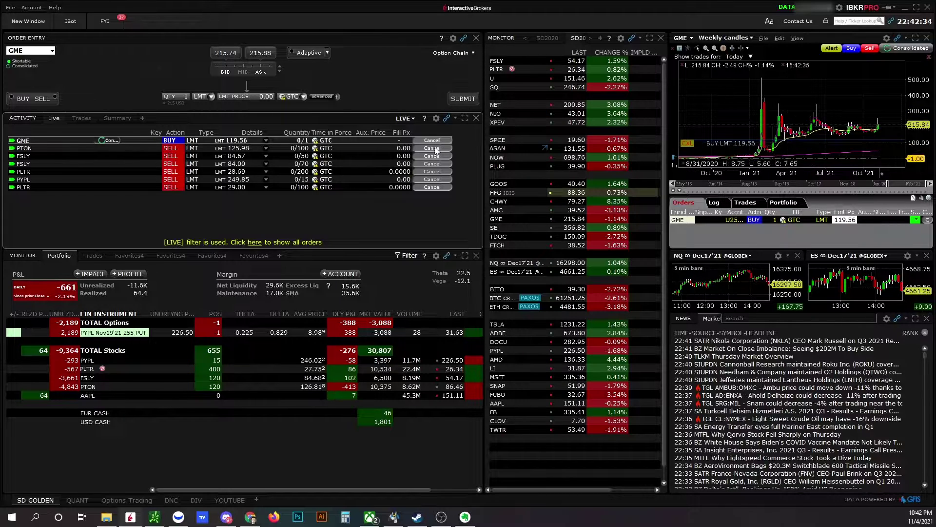
left_click(407, 211)
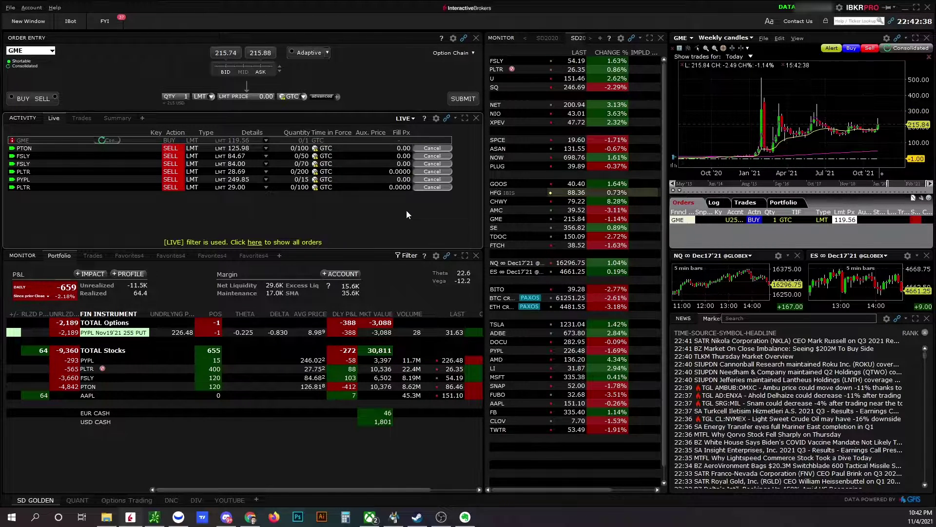